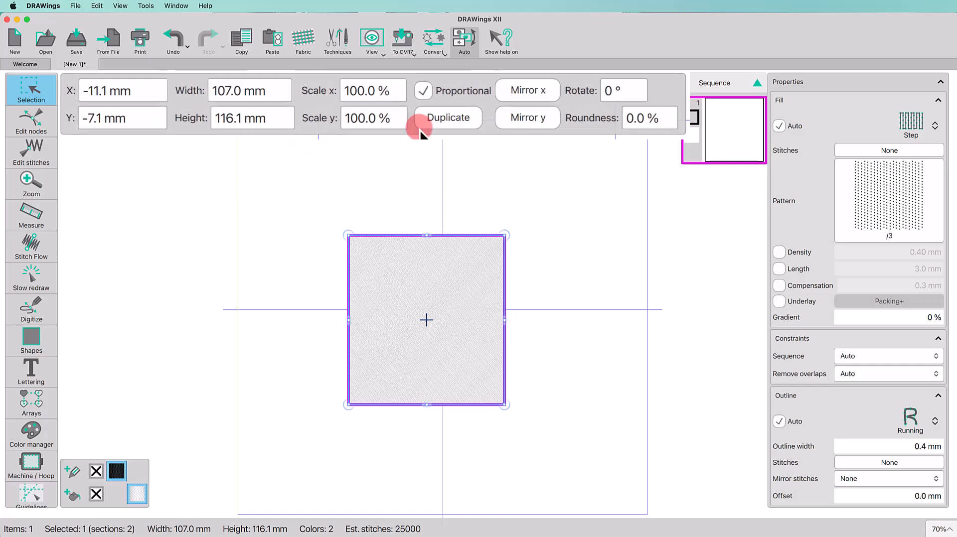
- Turn off proportional scaling, resize the rectangle to 140 mm wide by 210 mm high, and centre it at X 0, Y 0
left_click(477, 95)
left_click(261, 87)
double_click(261, 87)
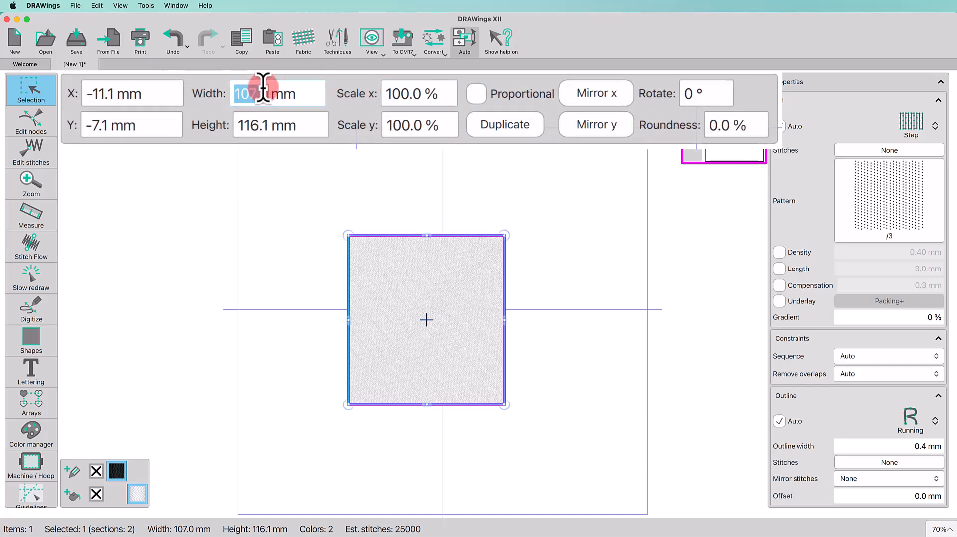
type("140")
key("Tab")
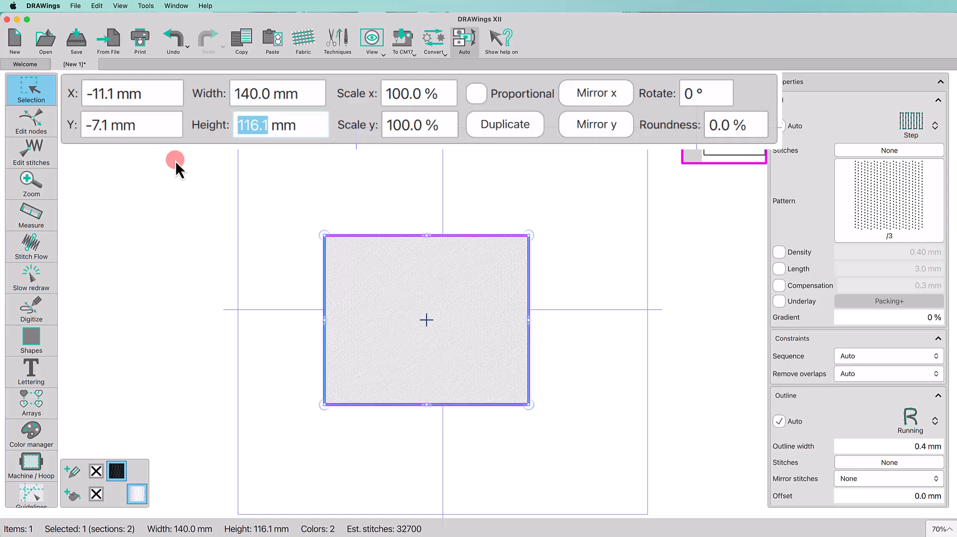
type("210")
key("Return")
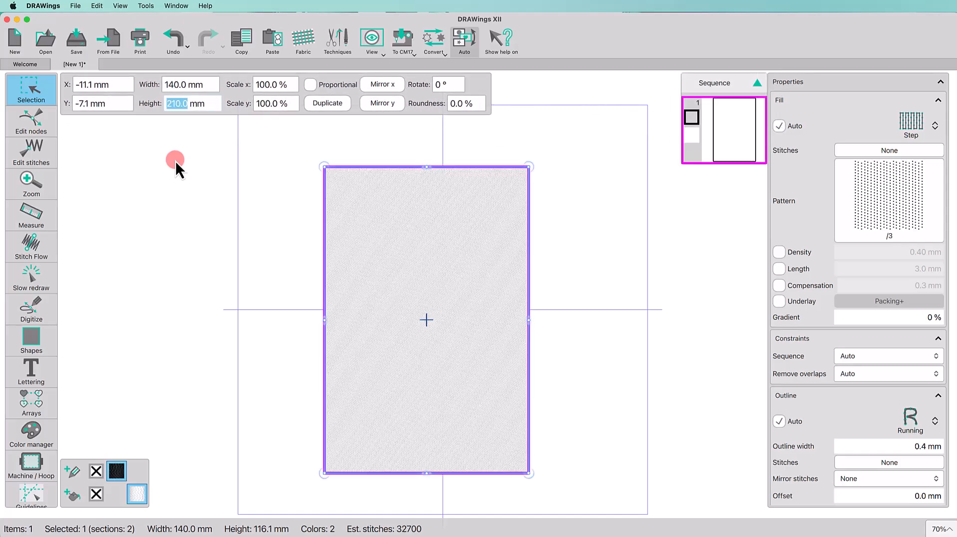
left_click(401, 49)
left_click(408, 92)
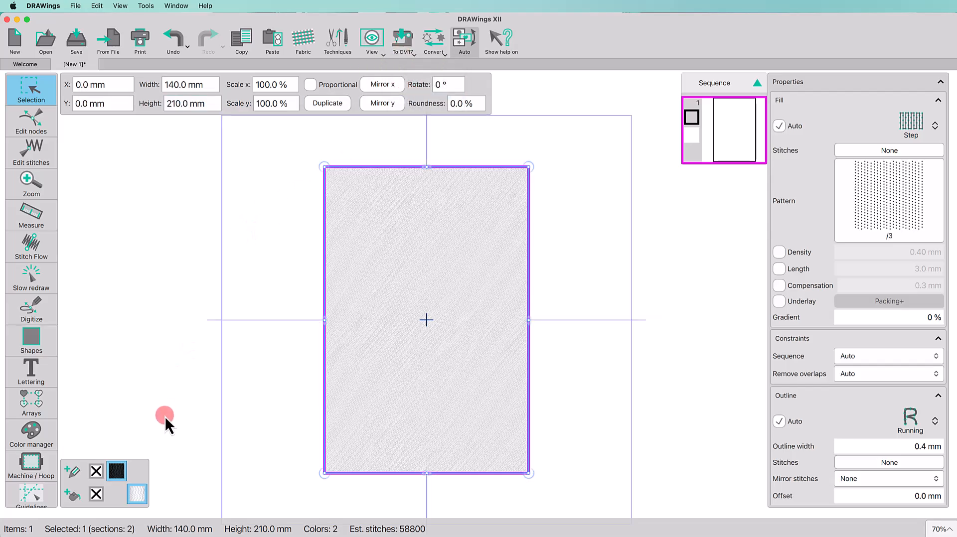
- Remove the large rectangle's fill and set its outline type to Cut
left_click(97, 494)
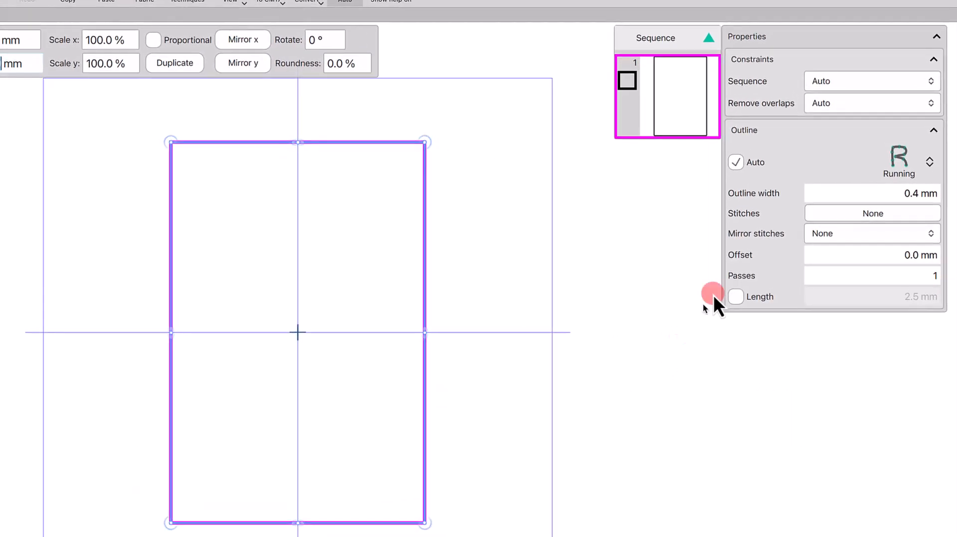
left_click(929, 163)
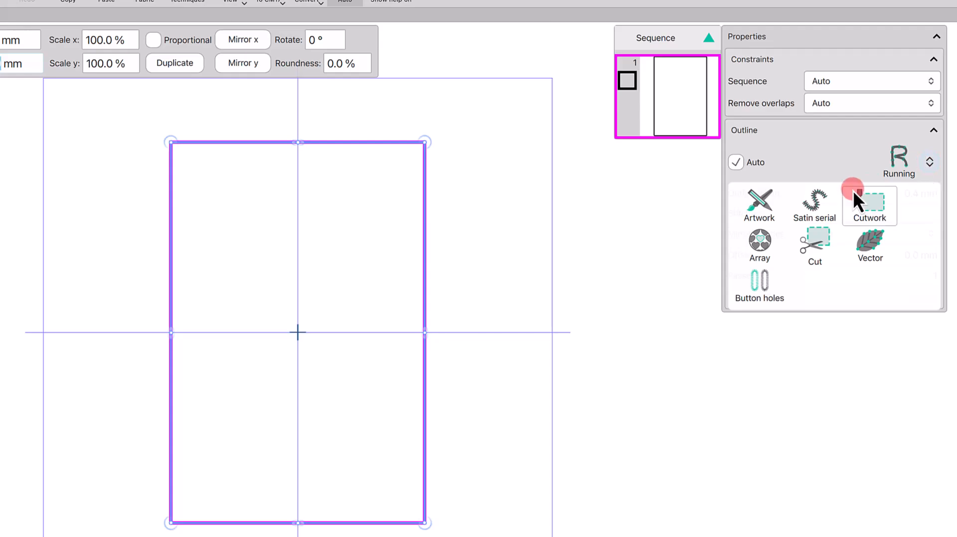
left_click(814, 247)
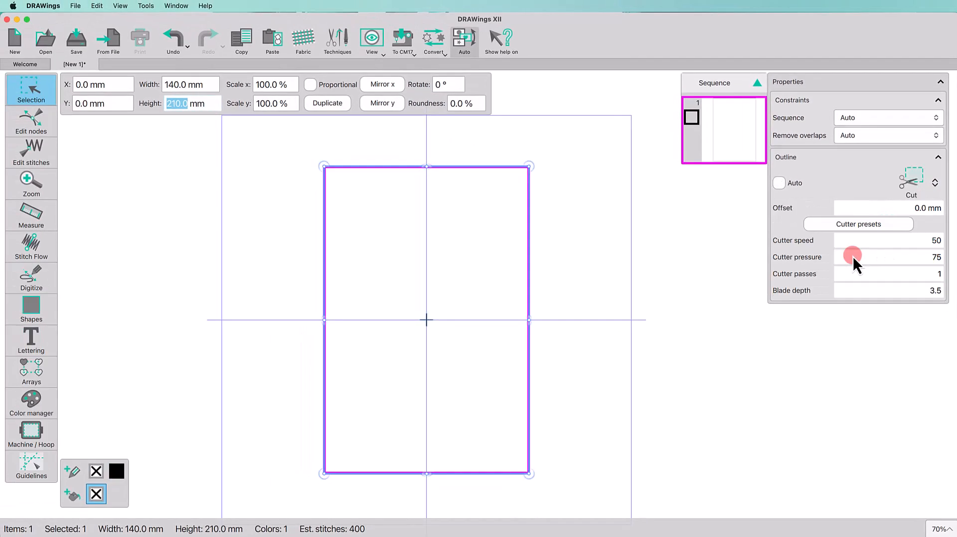
left_click(713, 325)
left_click(583, 329)
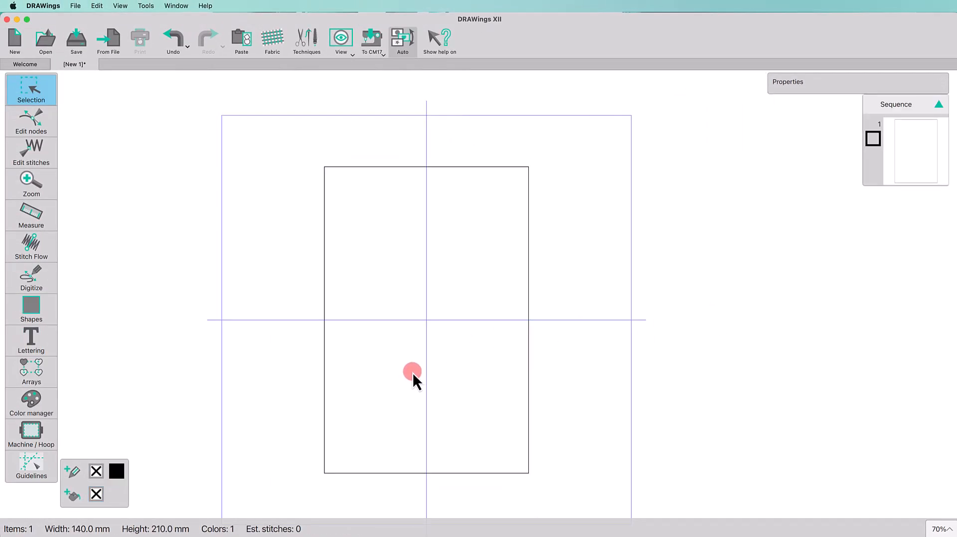
- Draw a second rectangle about 115 mm by 47 mm in the lower half of the large rectangle
scroll(414, 373, "up", 3)
left_click(32, 310)
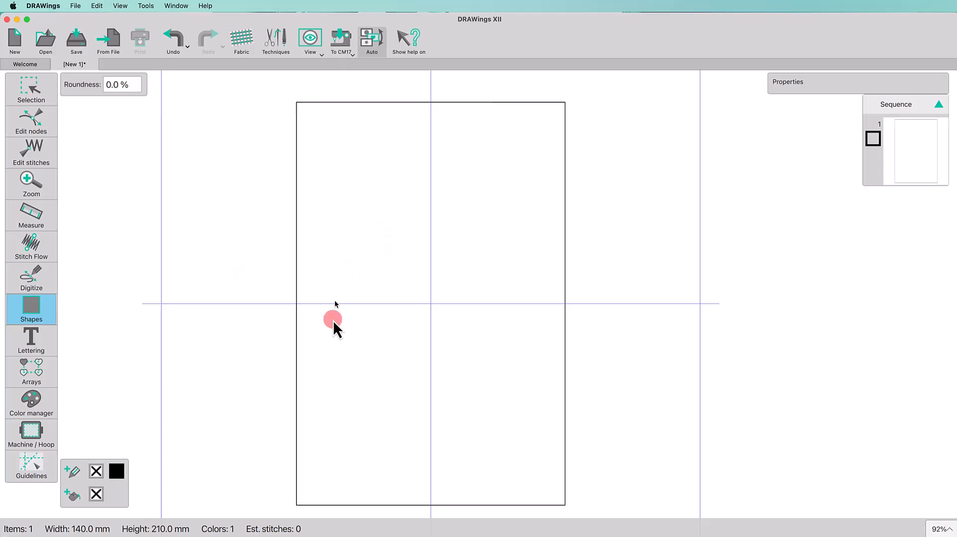
left_click_drag(316, 321, 537, 409)
left_click(33, 90)
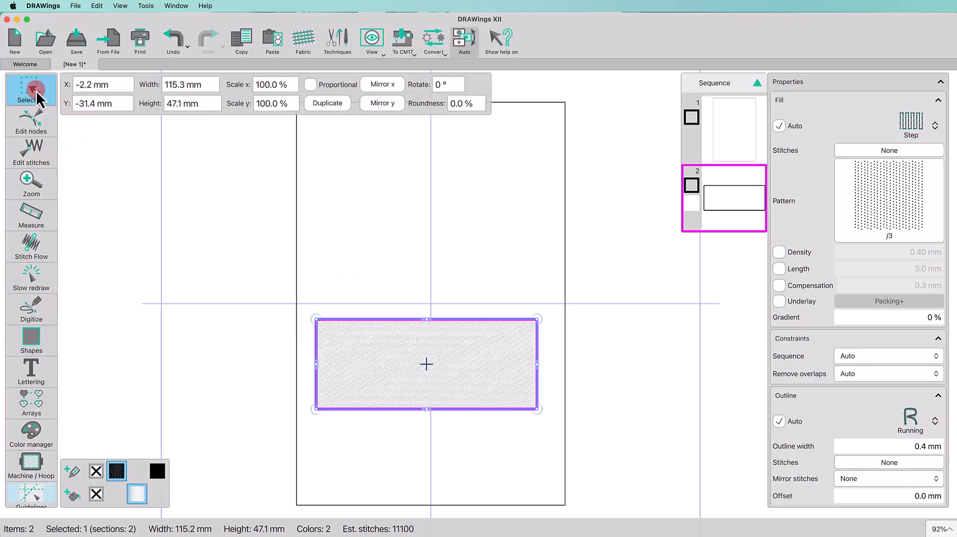
- Set the second rectangle's width to 140 mm and its height to 75 mm
double_click(210, 84)
type("140")
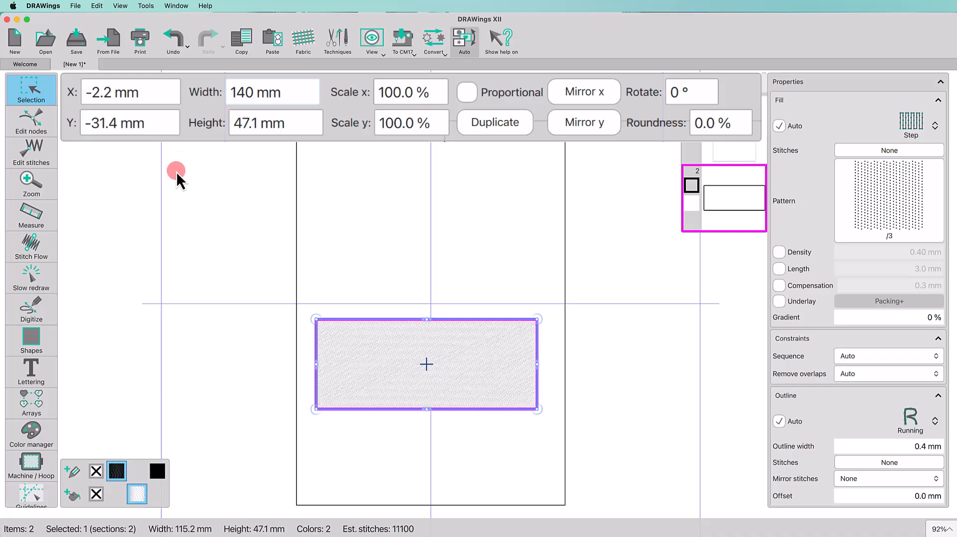
key("Tab")
type("75")
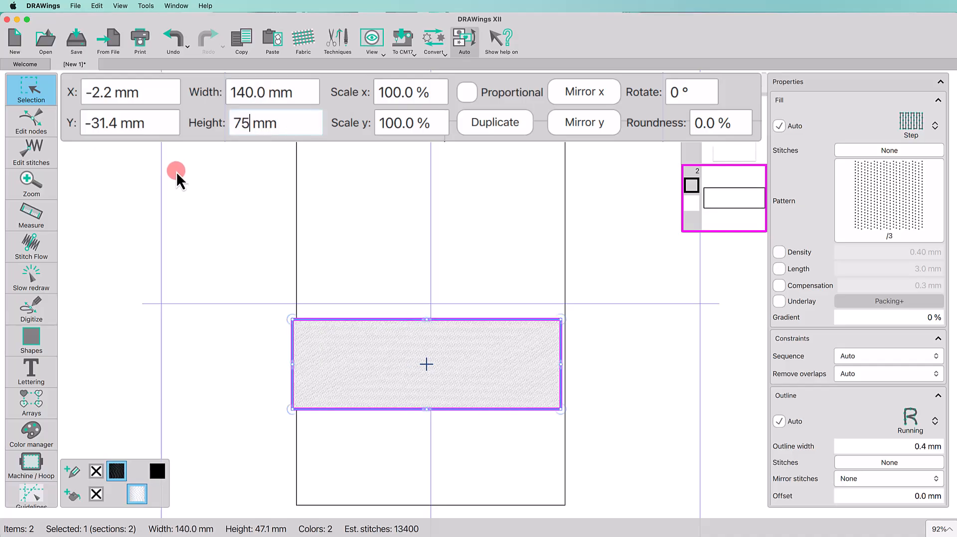
key("Return")
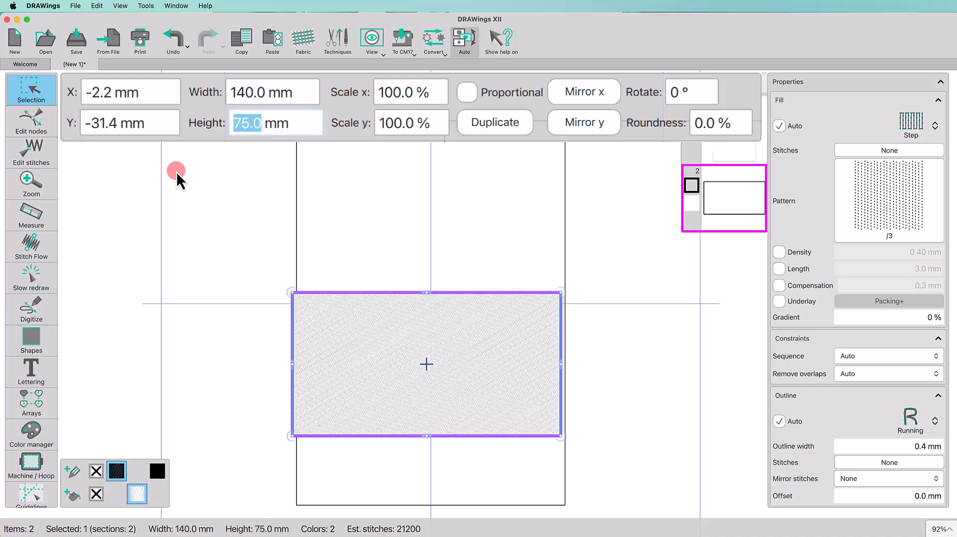
- Position the second rectangle at X 0 mm and Y -37.5 mm
left_click(145, 86)
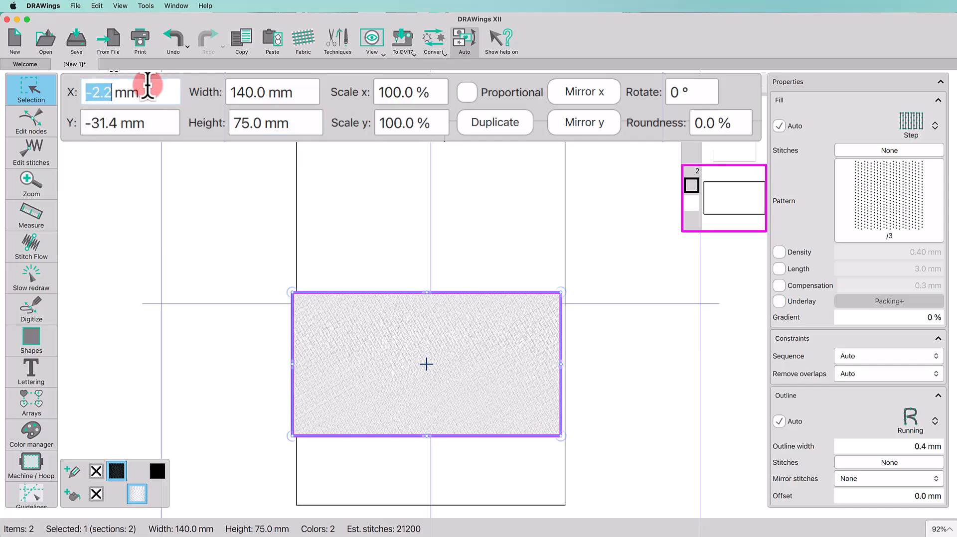
type("0")
key("Return")
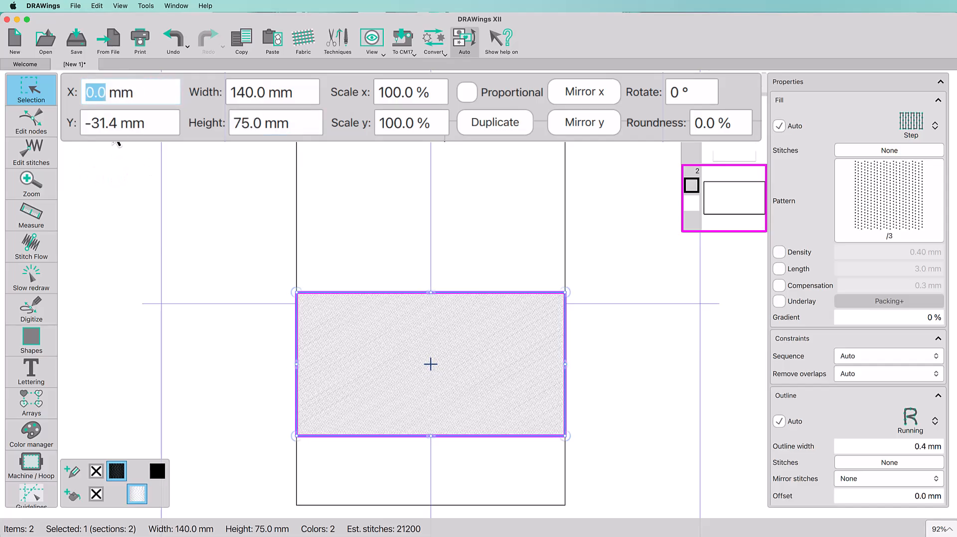
left_click(150, 130)
type("-")
type("37.")
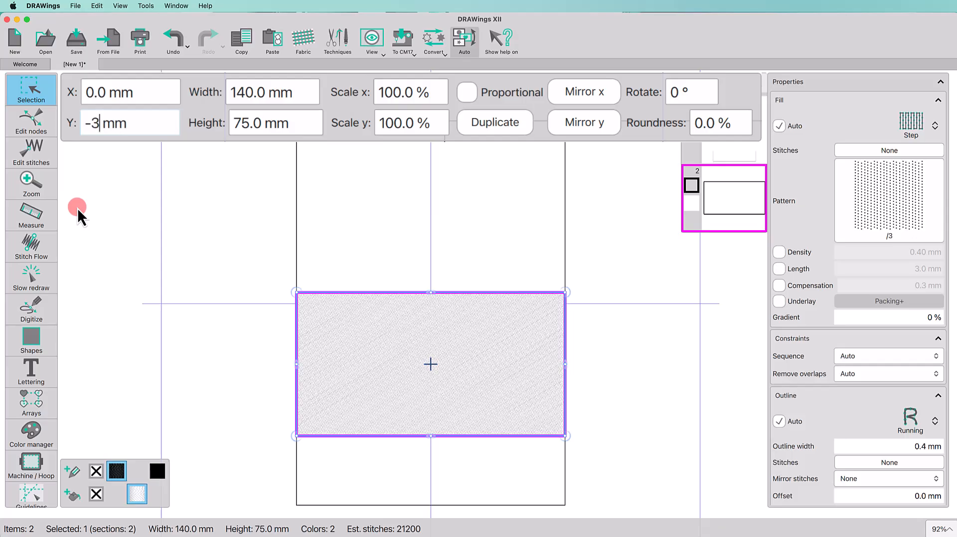
type("5")
key("Return")
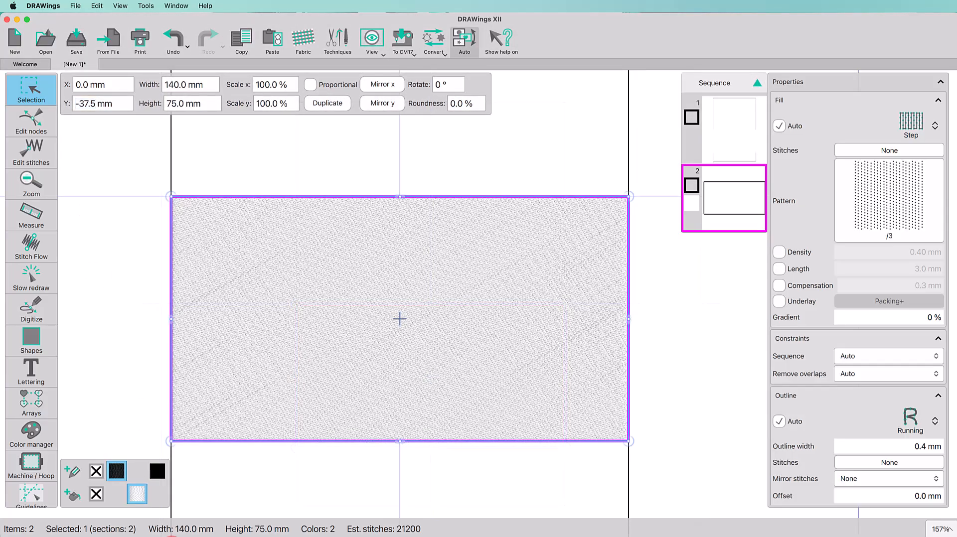
- Remove the second rectangle's fill and set its running outline offset to -2 mm
left_click(97, 495)
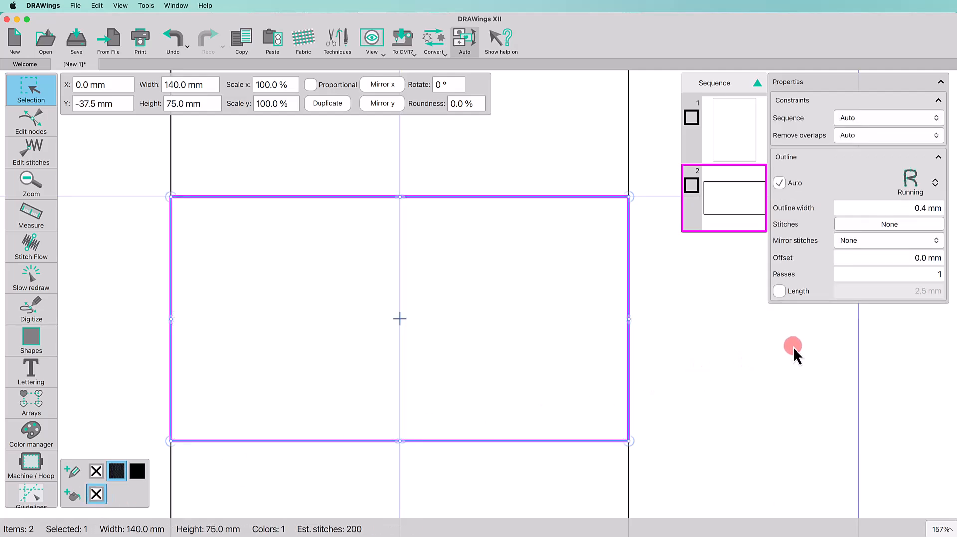
left_click(889, 264)
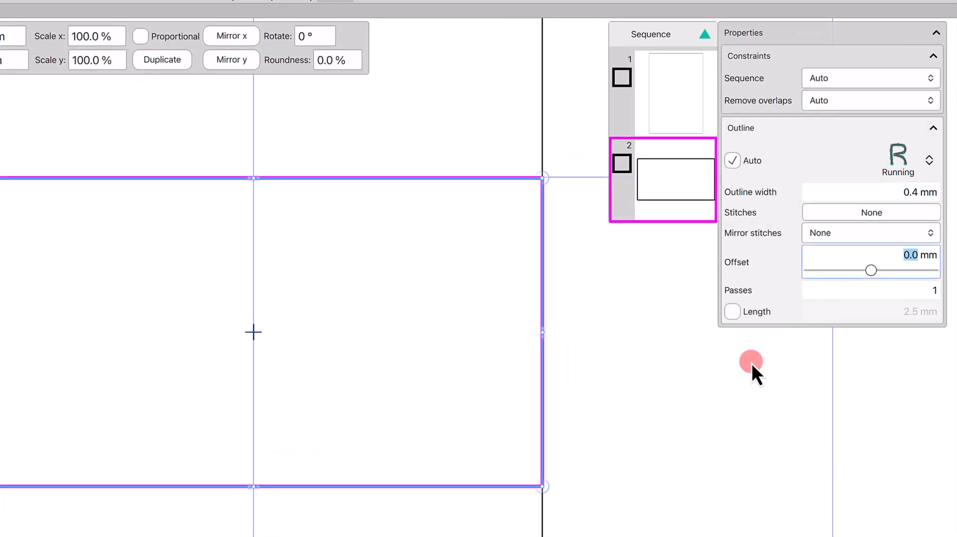
type("-2")
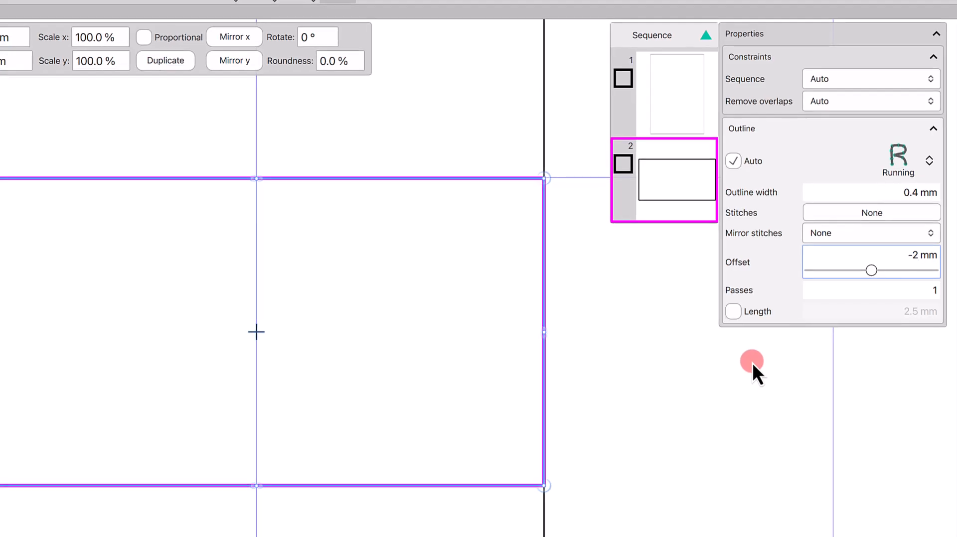
key("Return")
left_click(830, 410)
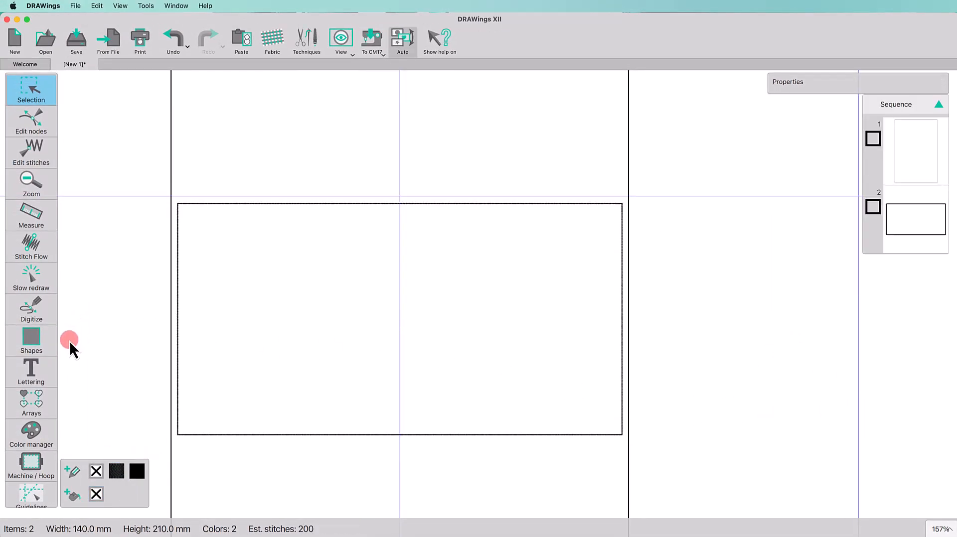
- Draw a regular star about 32 mm wide and 37 mm high in the left part of the inner rectangle
left_click(49, 342)
left_click(81, 401)
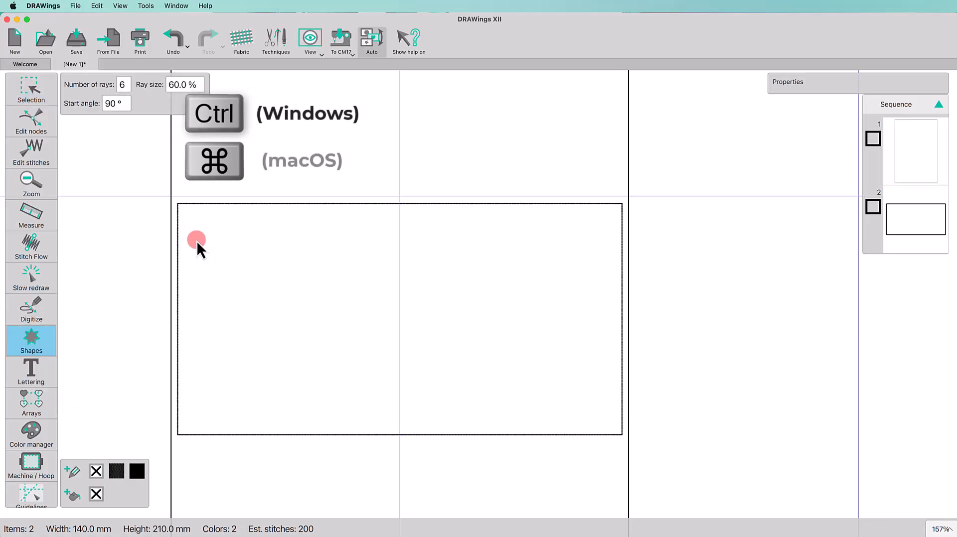
left_click_drag(197, 241, 328, 351)
left_click(31, 94)
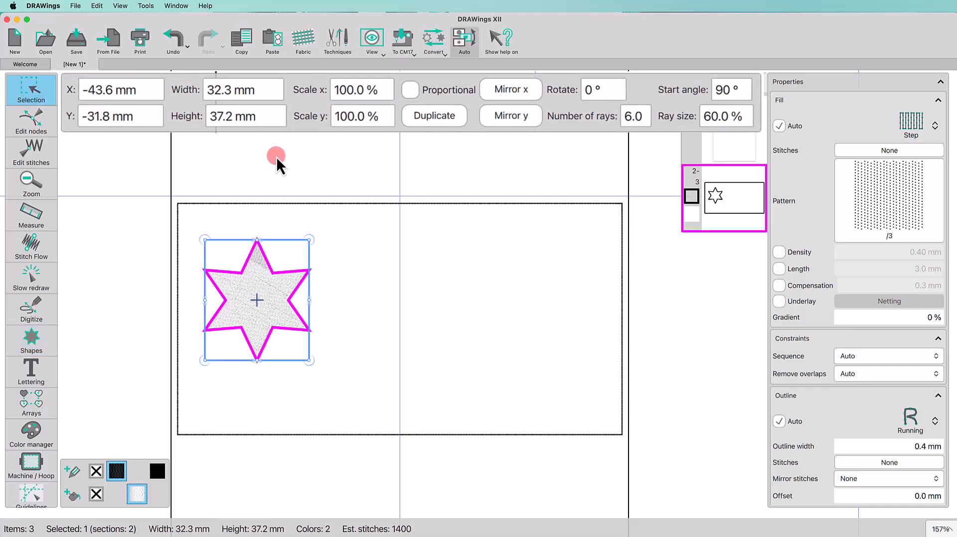
- Give the star 5 rays and scale it proportionally to a width of 50 mm
double_click(638, 118)
type("5")
key("Return")
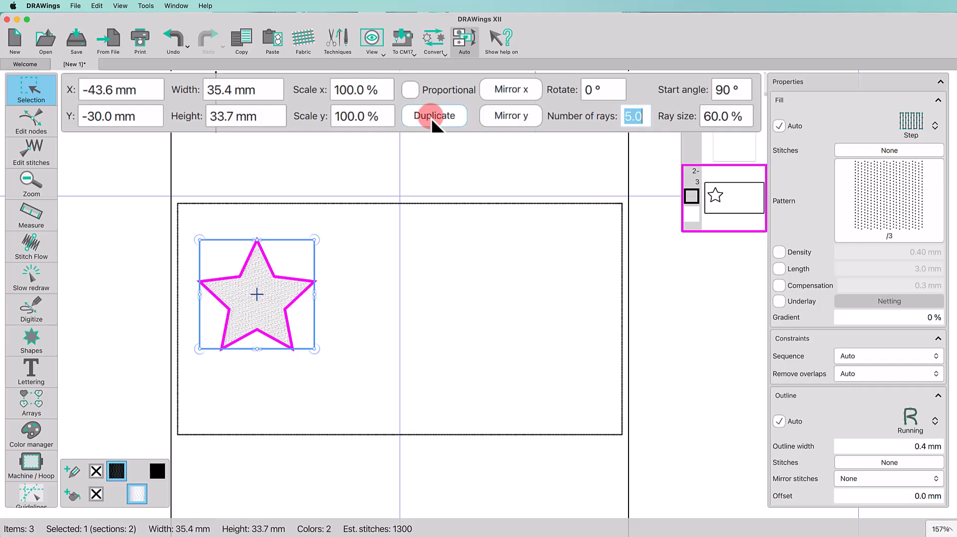
left_click(410, 89)
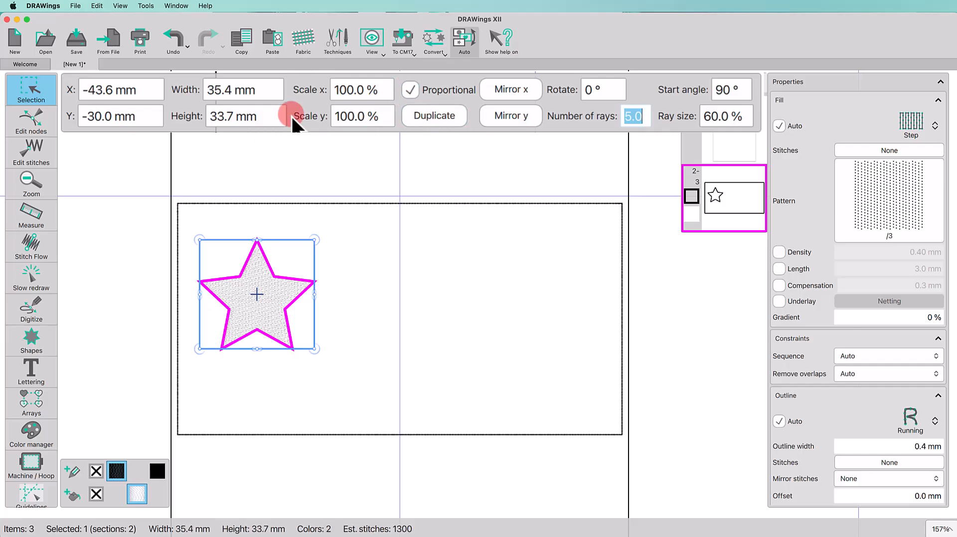
left_click(272, 91)
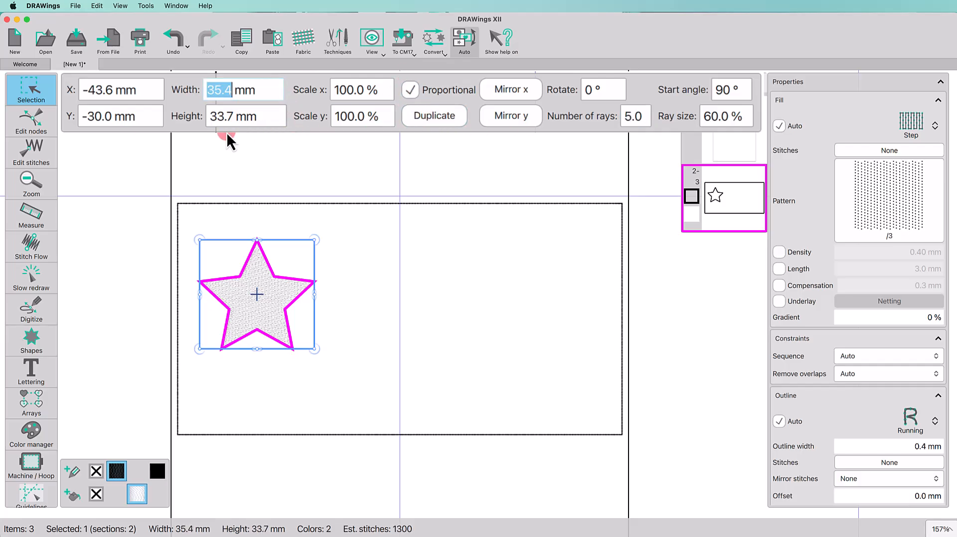
type("50")
key("Return")
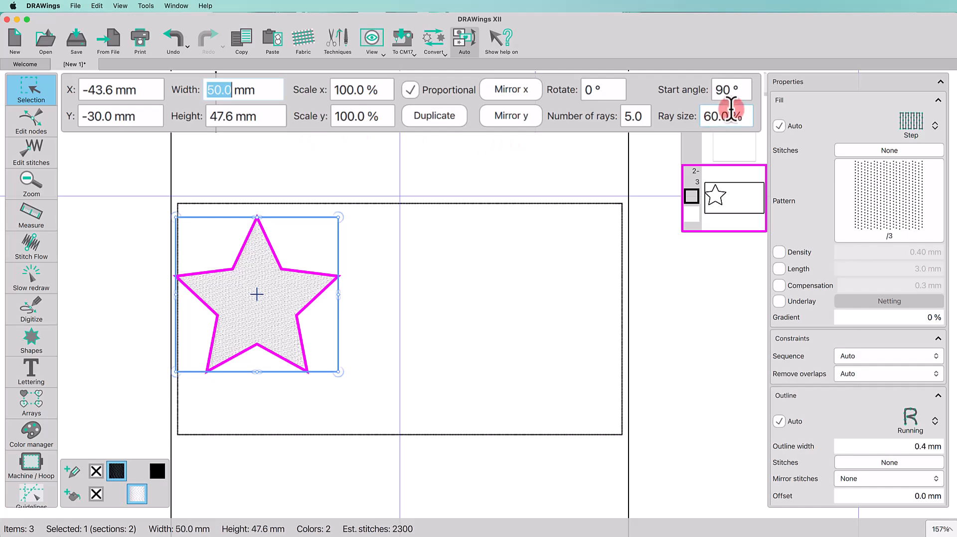
- Set the star's start angle to 110° and move the star fully inside the inner rectangle
left_click(730, 98)
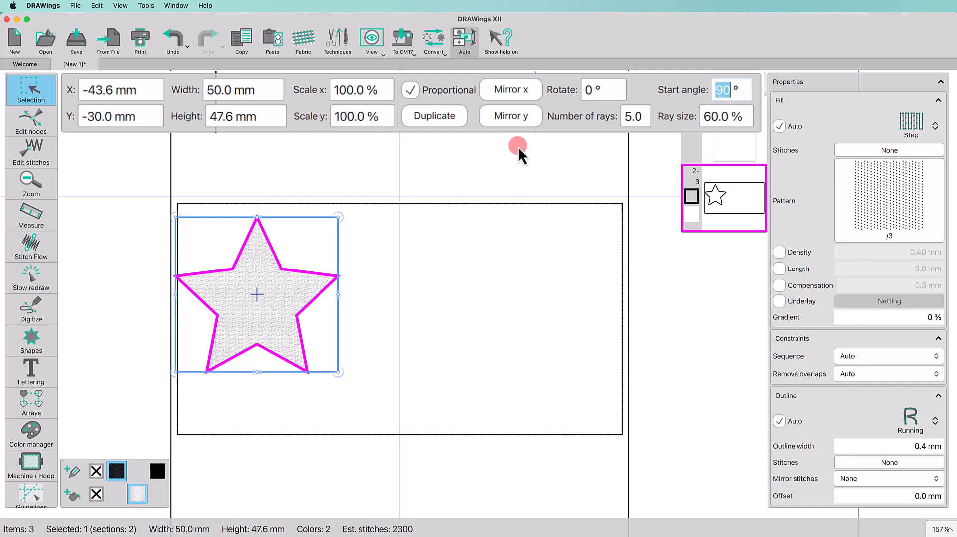
type("110")
key("Return")
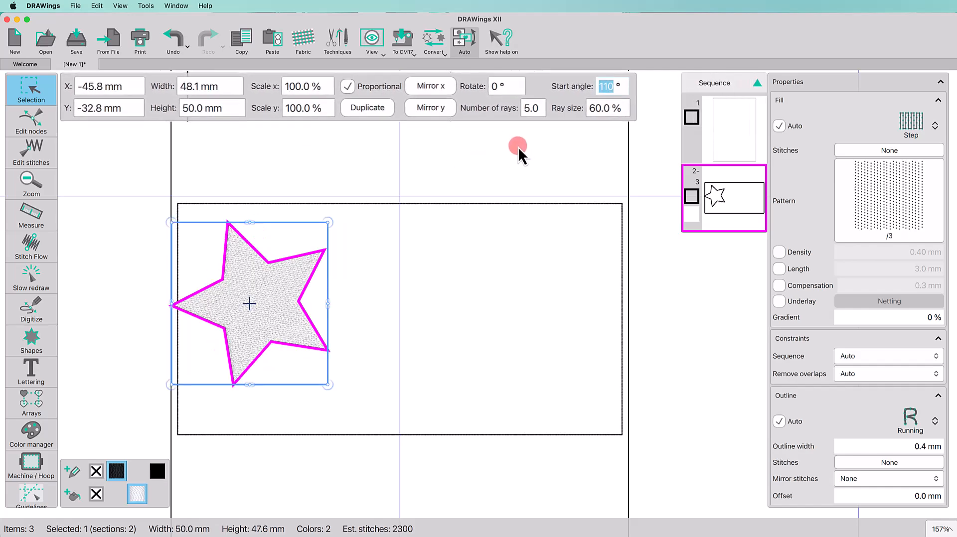
left_click_drag(279, 296, 297, 290)
- Digitize a closed outline shape about 87 mm by 50 mm as a curved tail running from the star's right notch to the inner rectangle's lower right
left_click(49, 312)
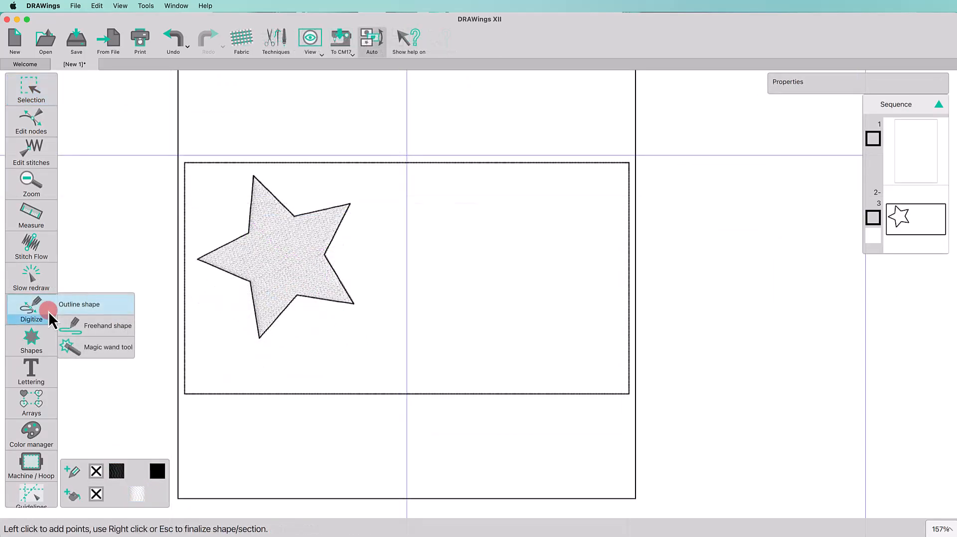
left_click(343, 225)
key("shift")
left_click_drag(337, 231, 606, 310)
left_click(606, 309, "shift")
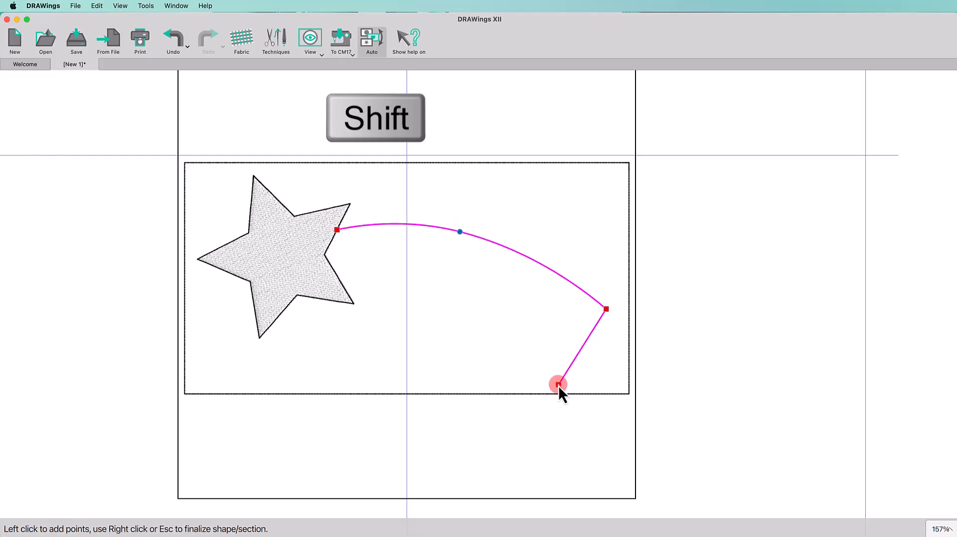
left_click(558, 385, "shift")
left_click(472, 325)
left_click_drag(399, 285, 340, 282)
left_click(336, 230, "shift")
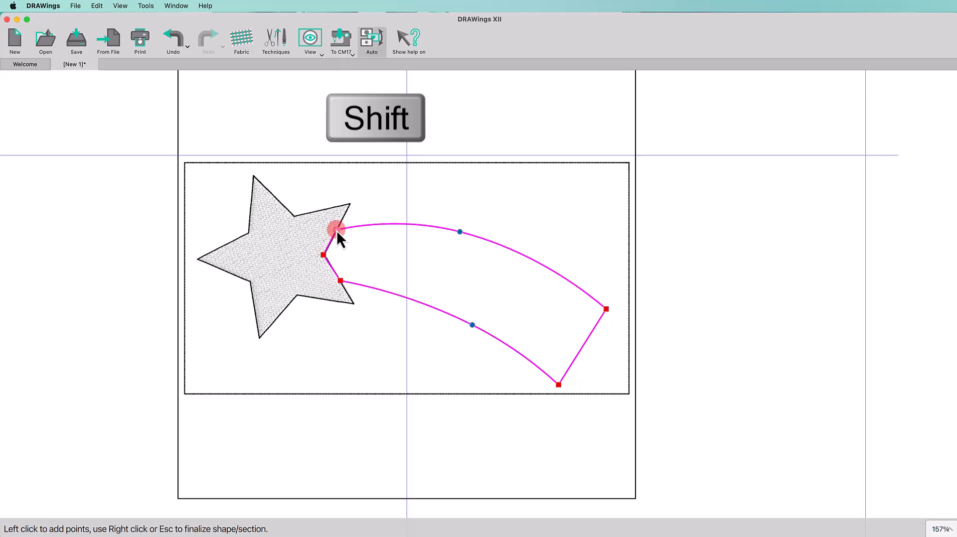
right_click(337, 230)
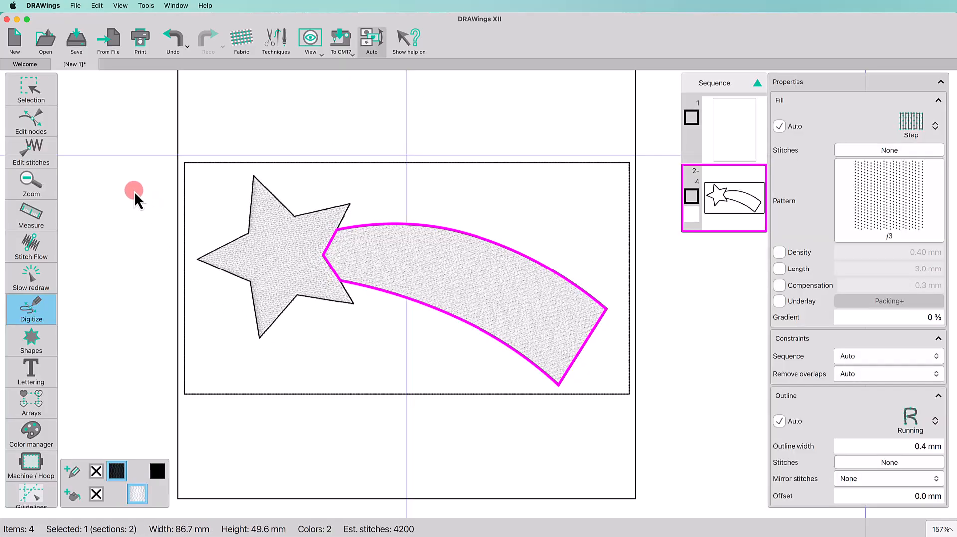
- Select the straight edge at the tail's far end in node editing and insert extra nodes along it
left_click(42, 121)
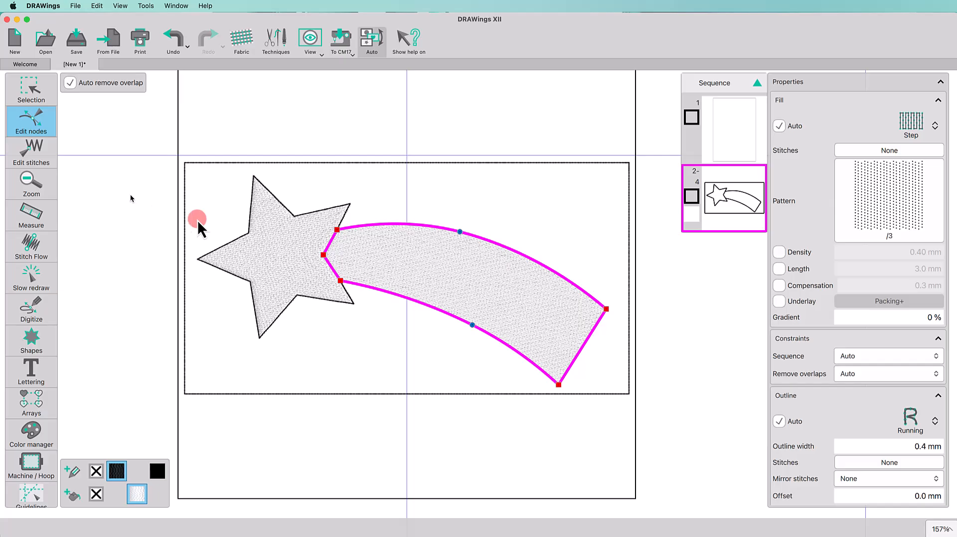
left_click_drag(575, 335, 630, 290)
key("plus")
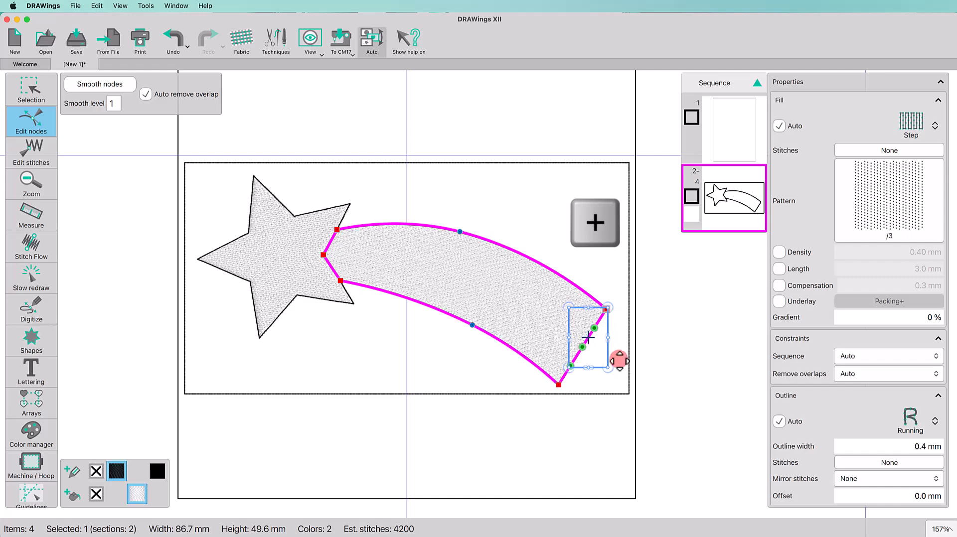
- Reshape the tail's straight end into three pointed tips by pulling two nodes inward and adjusting the upper and middle tips
left_click_drag(531, 248, 599, 374)
right_click(591, 336)
left_click(617, 413)
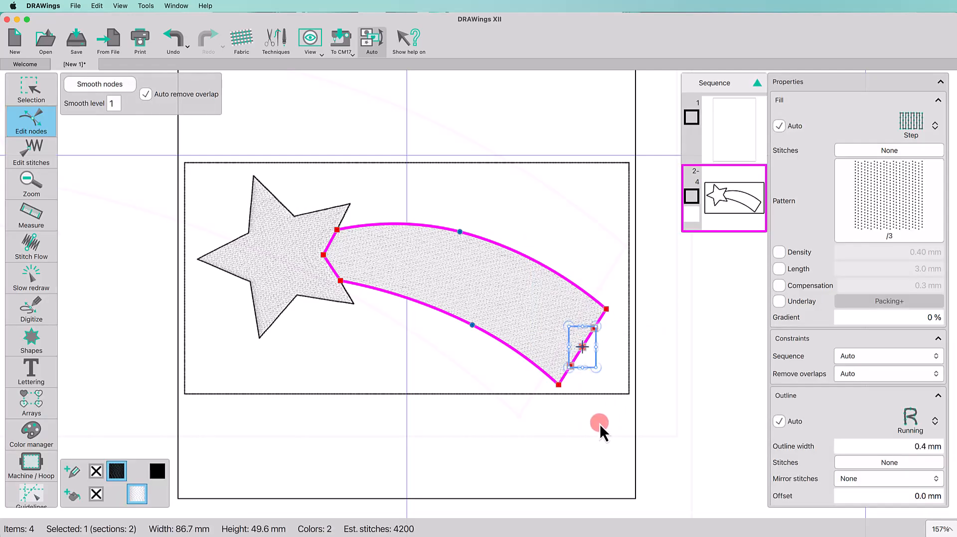
left_click_drag(531, 251, 472, 215)
left_click_drag(467, 338, 400, 275)
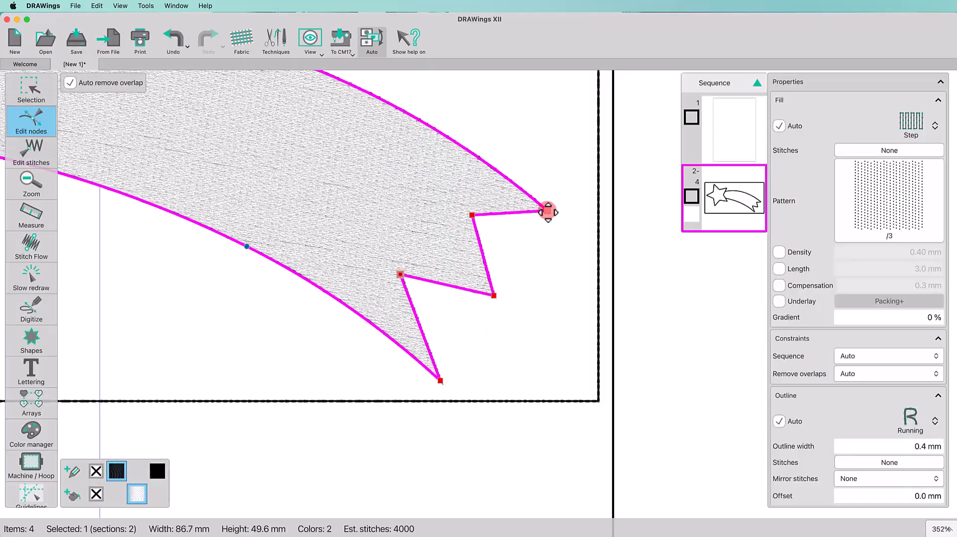
left_click_drag(547, 211, 534, 198)
left_click_drag(494, 295, 526, 311)
- Bend the straight segments between the tail's tips and notches into gentle curves
left_click_drag(498, 208, 497, 202)
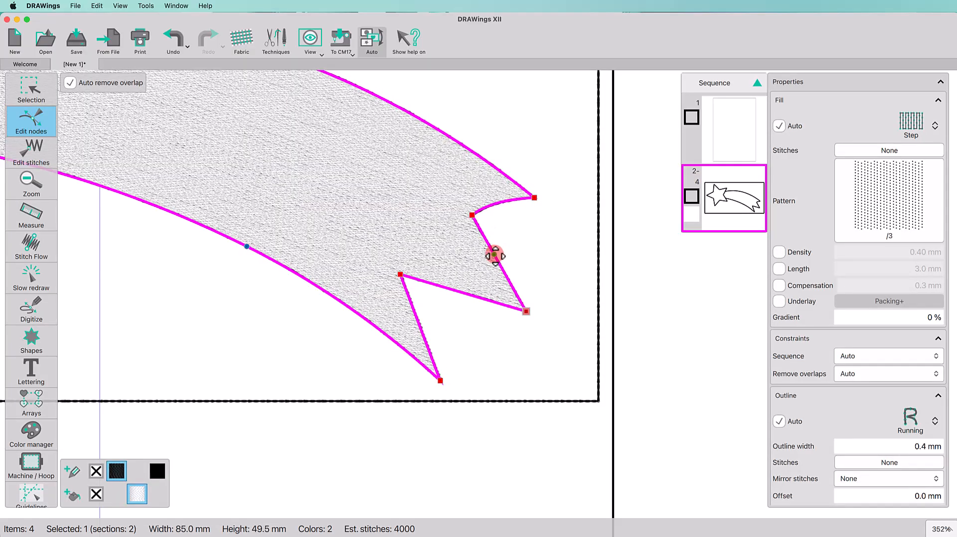
left_click_drag(495, 256, 501, 253)
left_click_drag(469, 297, 471, 289)
left_click_drag(428, 339, 433, 335)
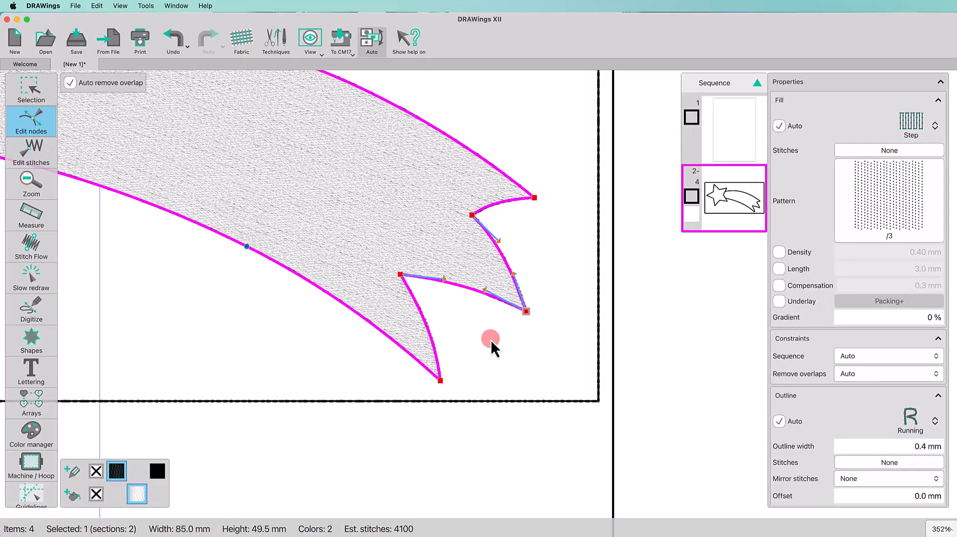
left_click(500, 340)
scroll(501, 340, "down", 5)
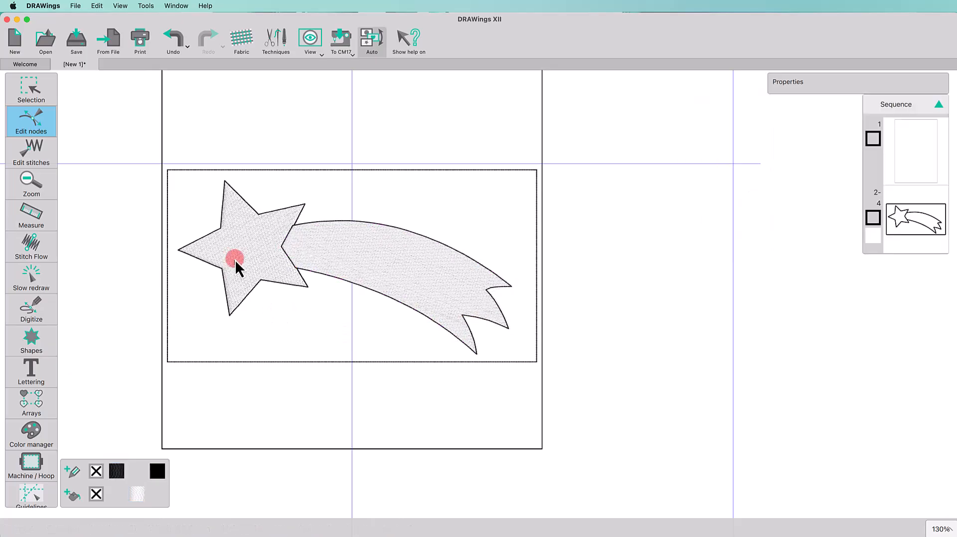
- Duplicate the star and weld the copy with the tail into one shooting-star shape
left_click(224, 251)
left_click(58, 111)
left_click(327, 105)
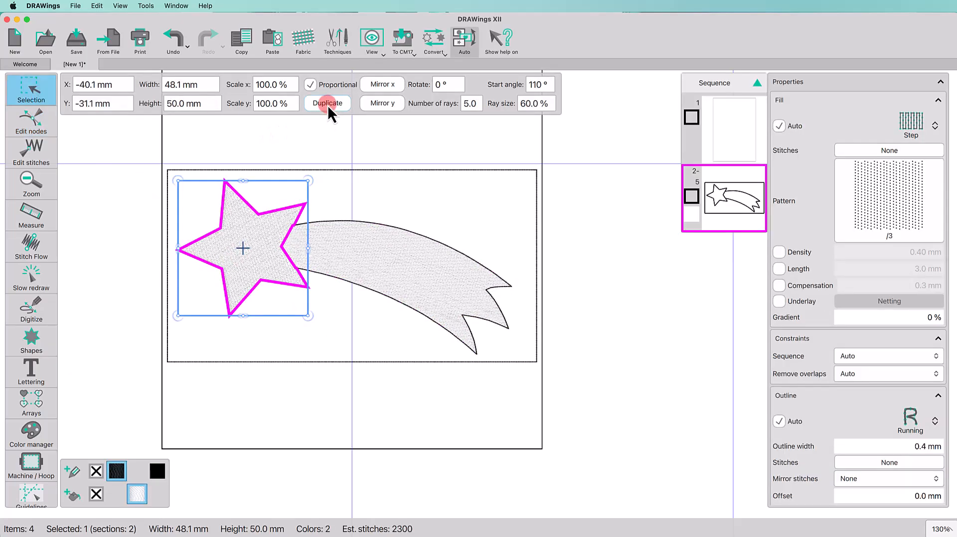
left_click(378, 259, "shift")
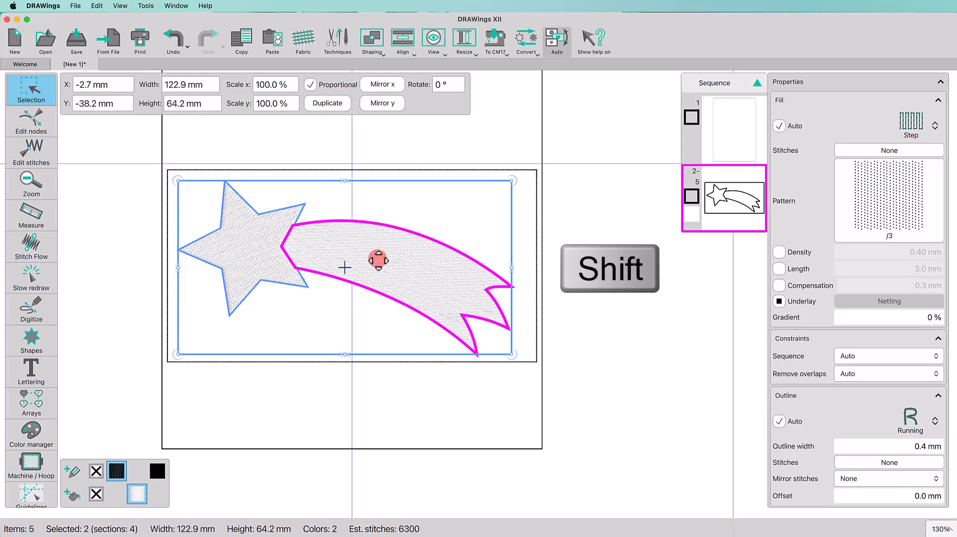
left_click(373, 43)
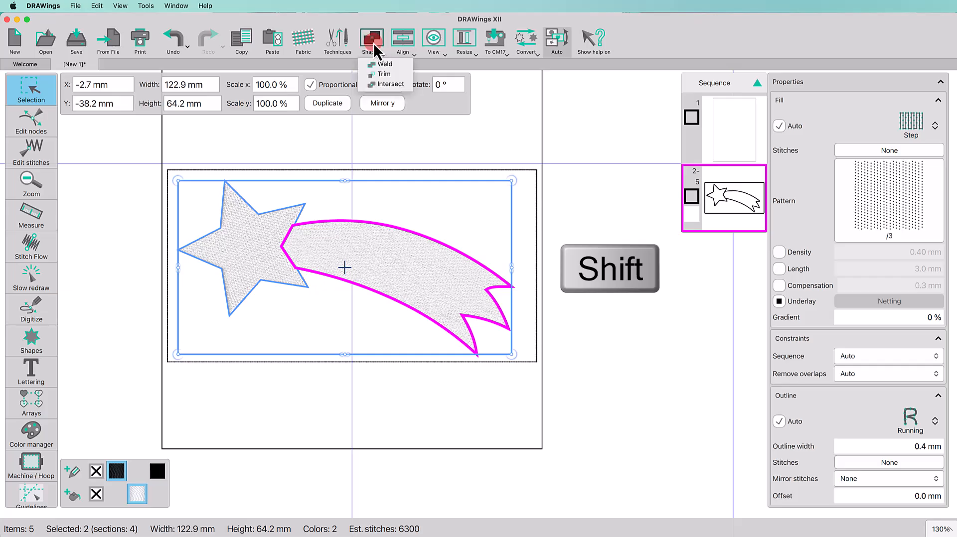
left_click(379, 67)
left_click(363, 228)
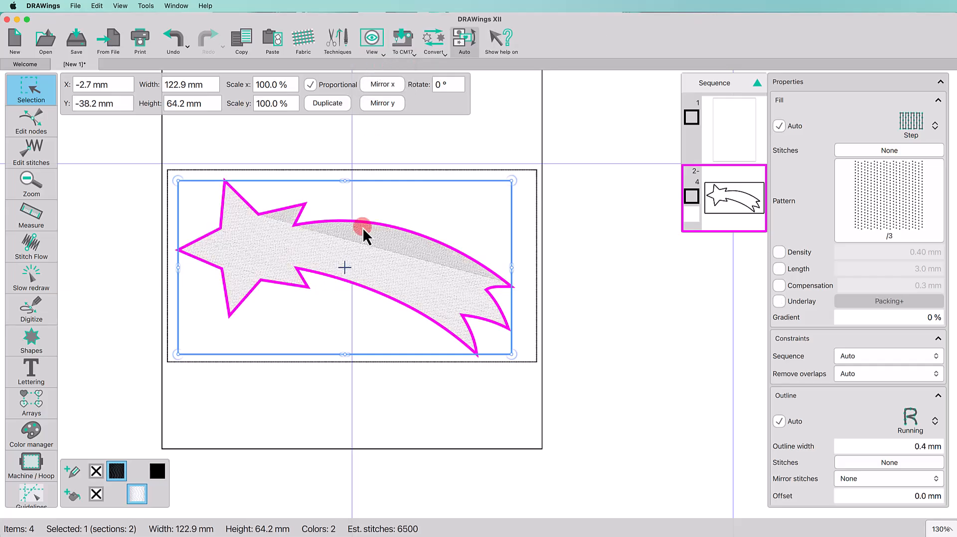
- Remove the fill from the welded shooting-star shape and set its outline type to Cut
left_click(96, 495)
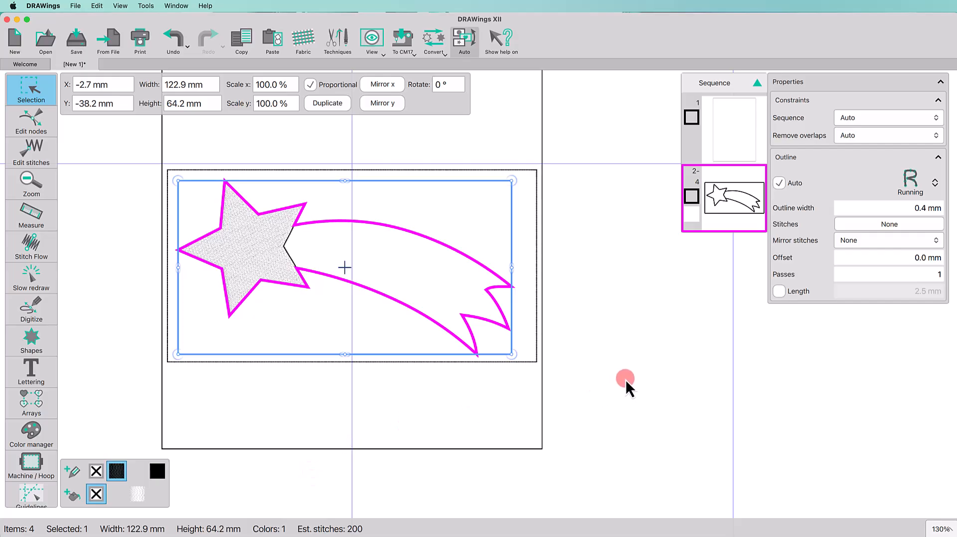
left_click(934, 184)
left_click(833, 252)
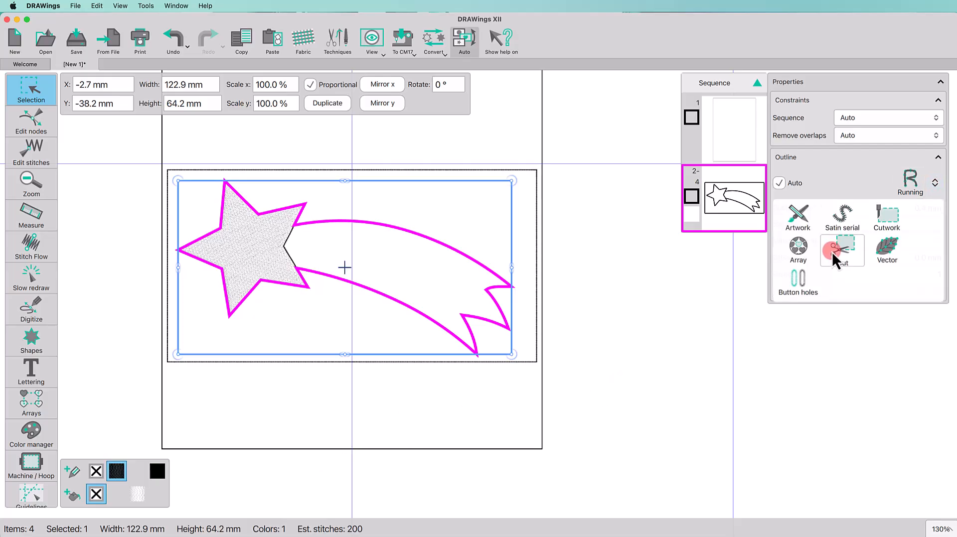
left_click(444, 412)
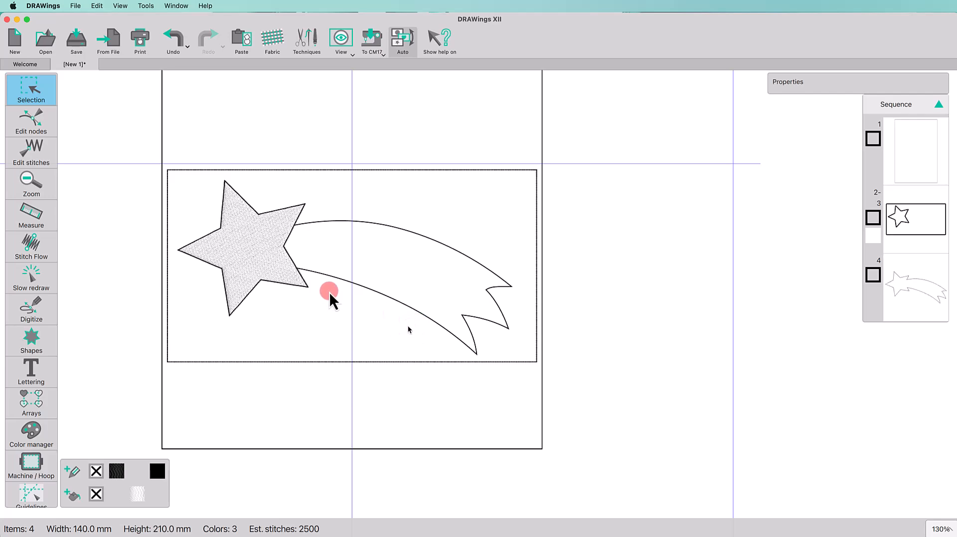
- Remove the remaining star's outline and give it a Satin fill with a density of 2.00 mm
left_click(250, 256)
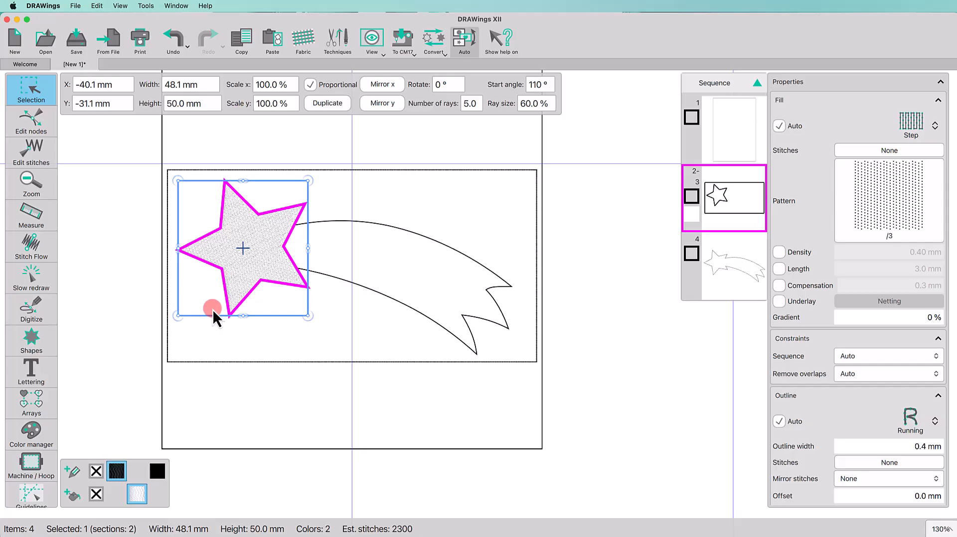
left_click(97, 475)
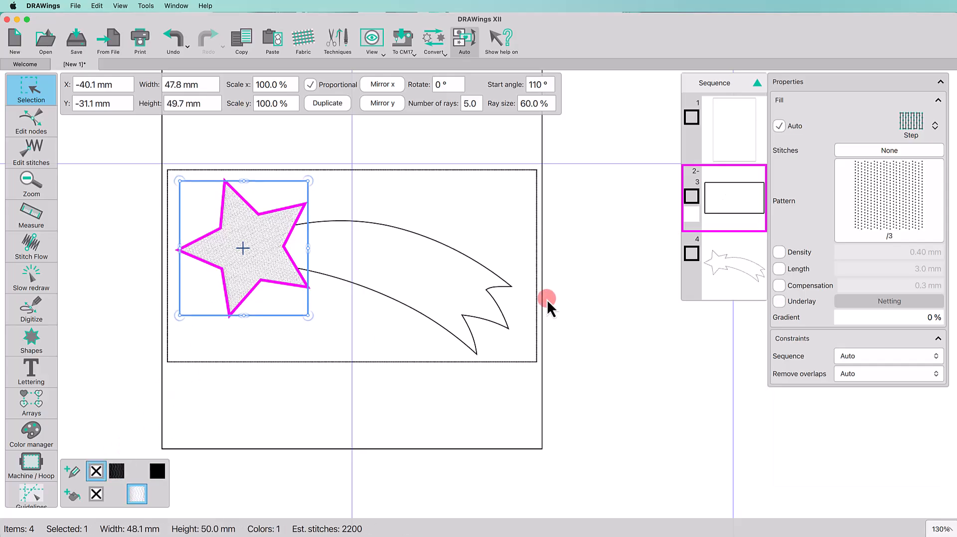
left_click(908, 124)
left_click(818, 168)
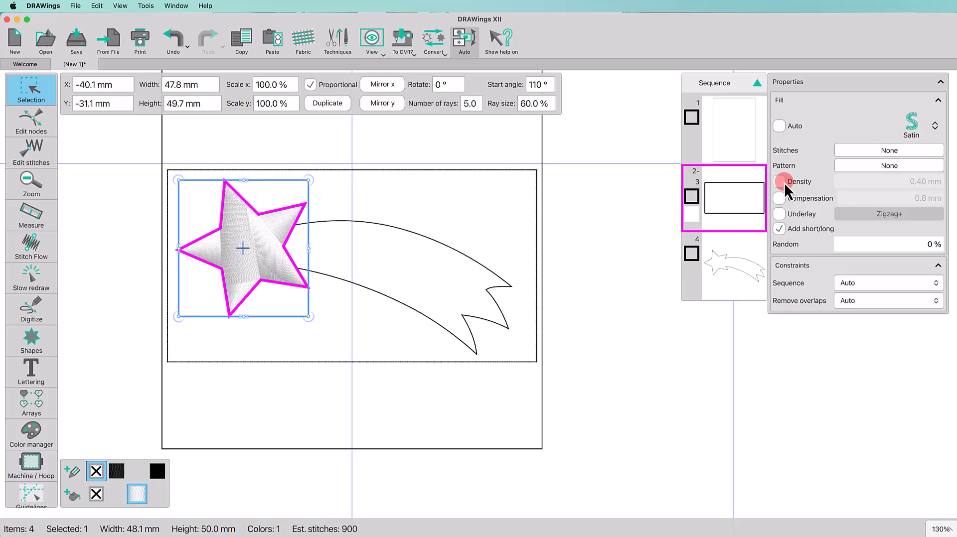
left_click(782, 182)
type("2")
key("Return")
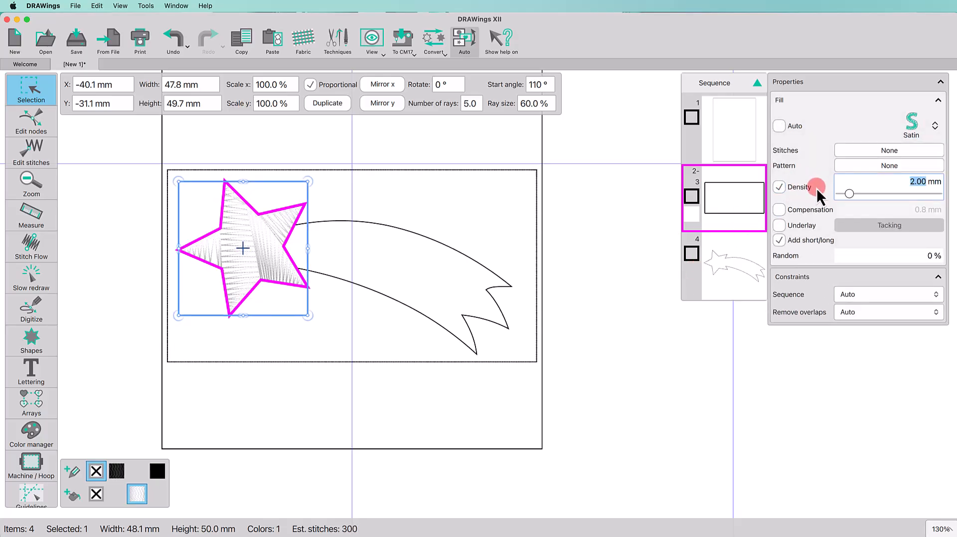
- Set the star's fill color to golden yellow #ffd985
left_click(70, 493)
left_click(136, 377)
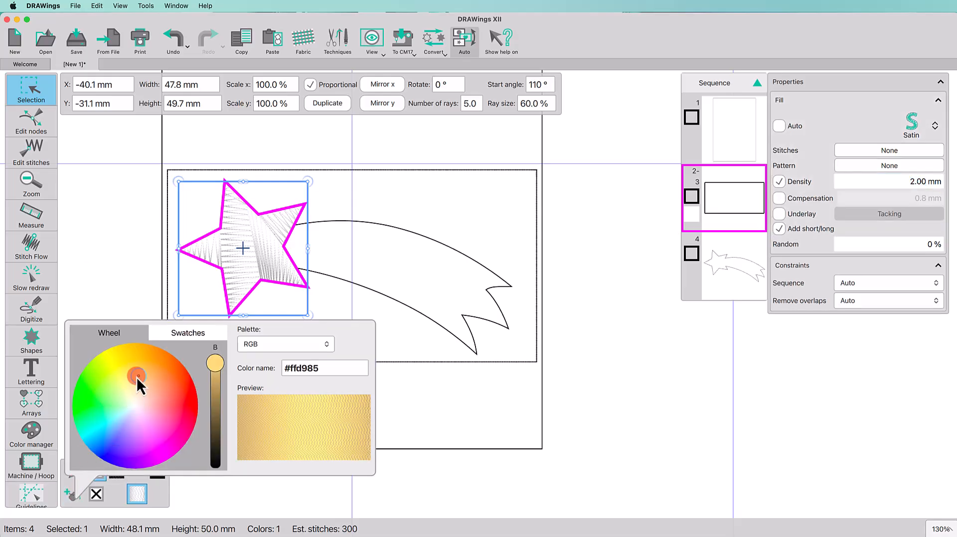
left_click(459, 429)
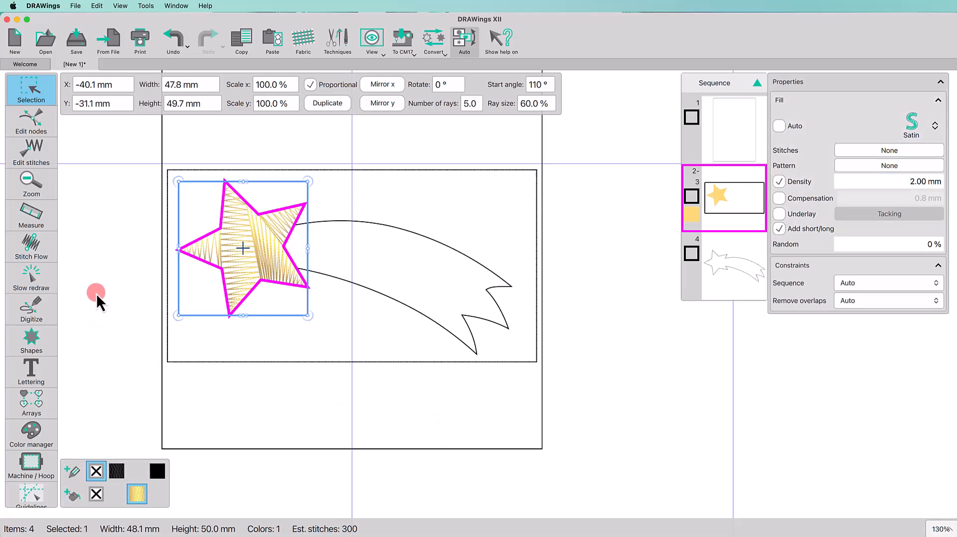
- Apply Point Directions in Stitch Flow so the star's stitches radiate from its center
left_click(40, 252)
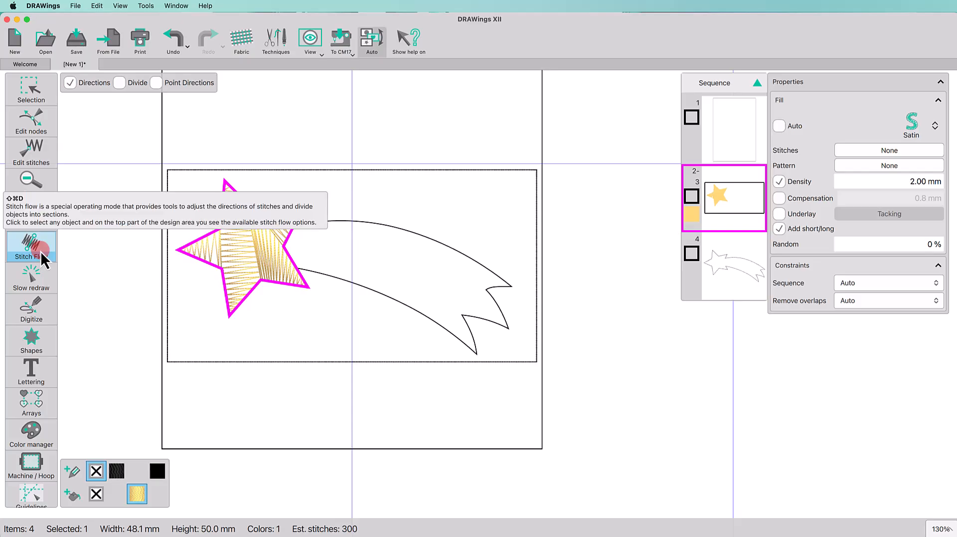
left_click(89, 215)
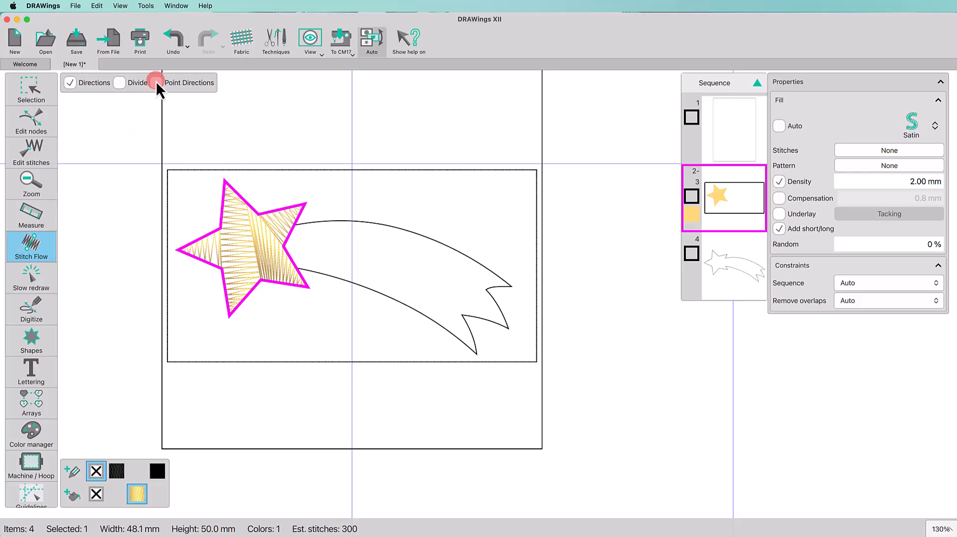
left_click(247, 247)
left_click(217, 253)
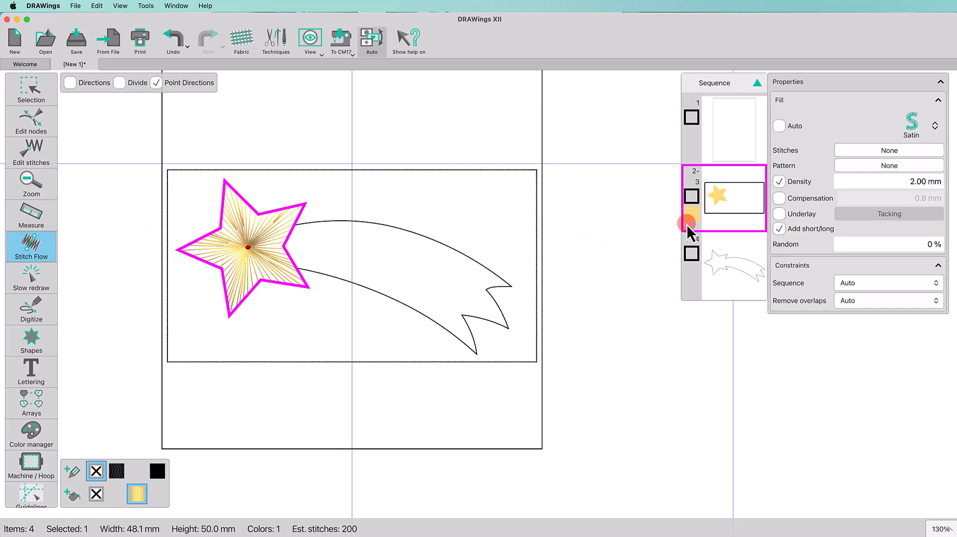
- Turn off Add short/long for the star's fill and enlarge the star slightly beyond the cut outline
left_click(779, 229)
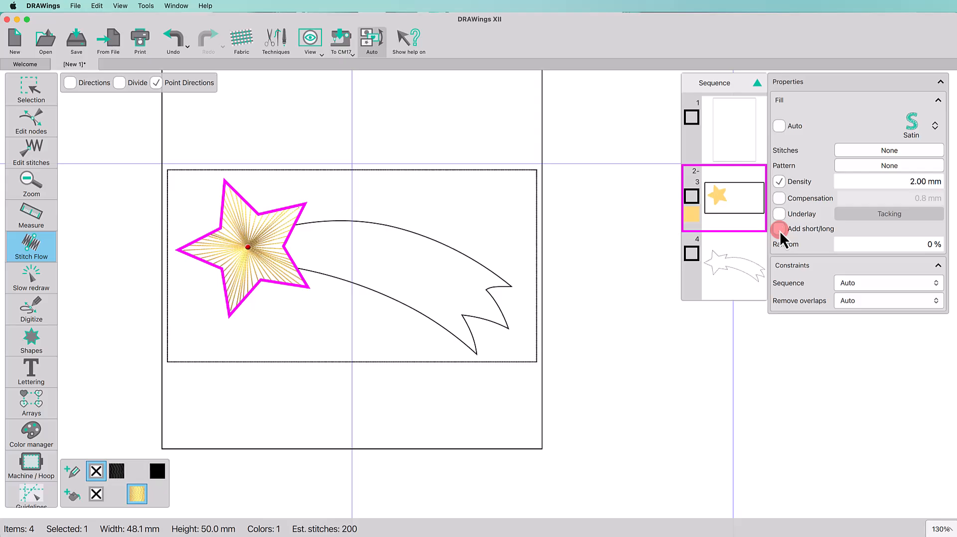
left_click(737, 245)
left_click(29, 87)
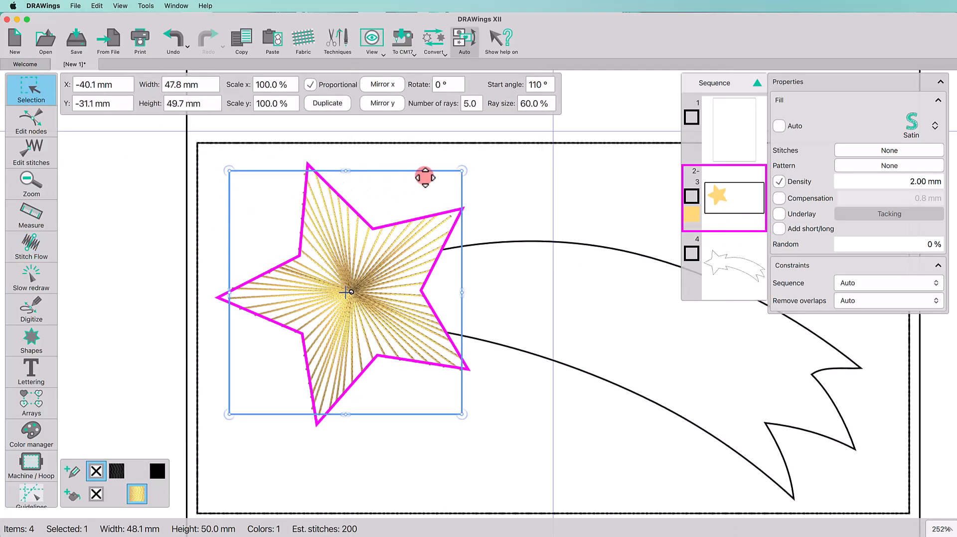
left_click_drag(467, 171, 481, 163)
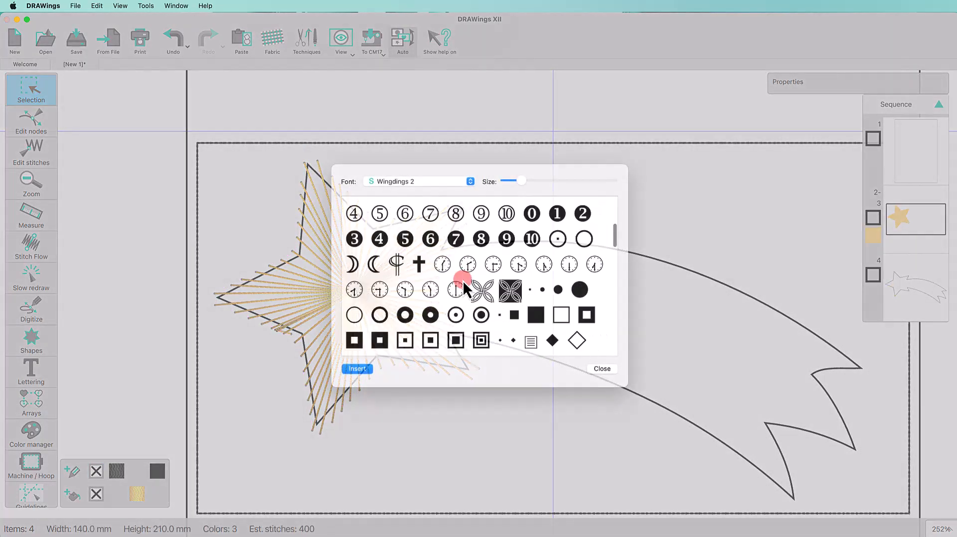
- Insert the slim four-pointed star symbol from Wingdings 2 at about 9 mm on the big star's upper right area
scroll(462, 280, "down", 3)
scroll(462, 280, "down", 2)
left_click(404, 261)
left_click(358, 369)
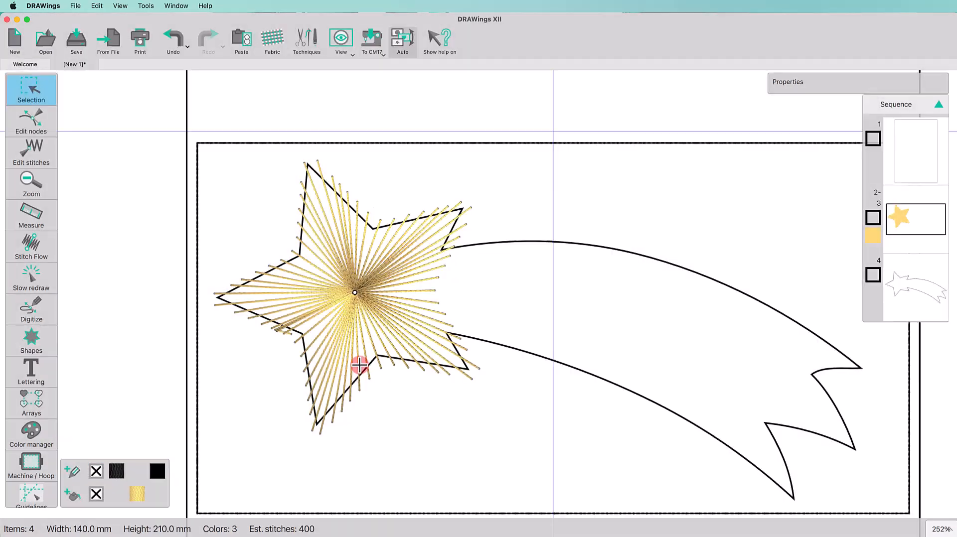
left_click_drag(399, 273, 399, 285)
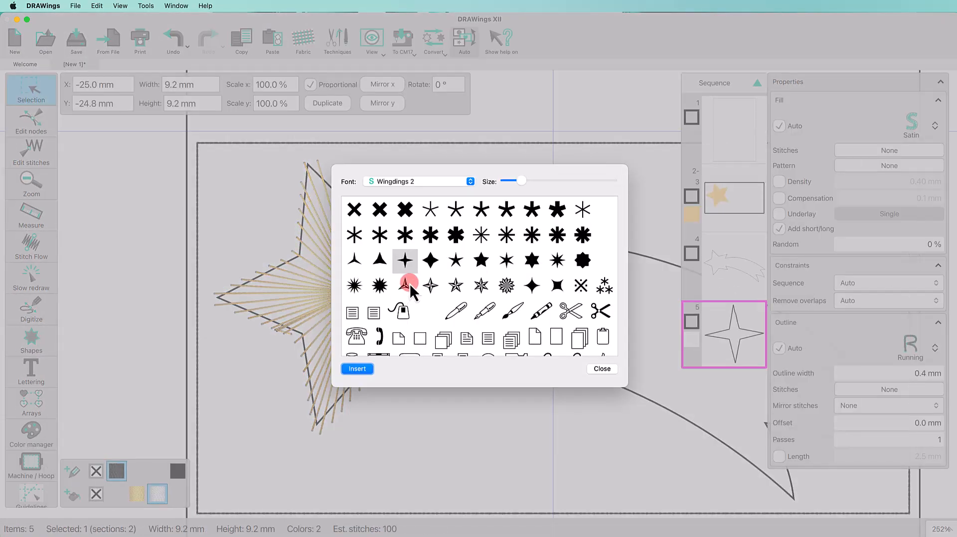
- Insert the Wingdings 2 four-pointed star symbol with curved sides at about 9 mm above the first small star
left_click(527, 284)
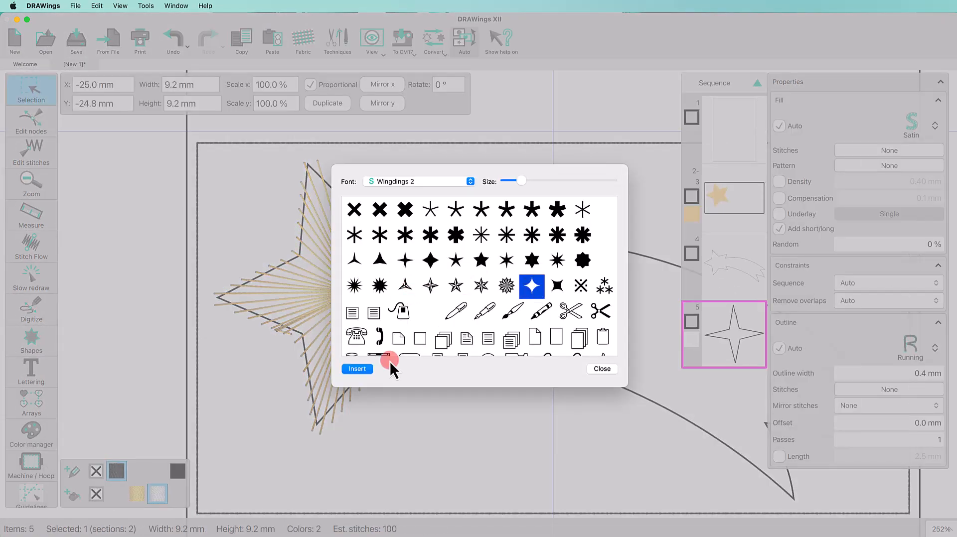
left_click(358, 368)
left_click_drag(376, 208, 373, 256)
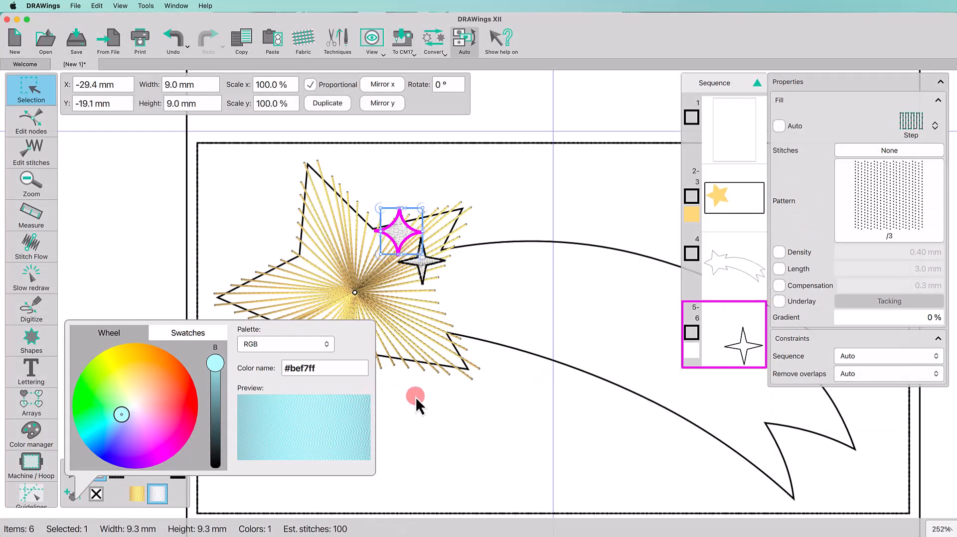
- Give both small stars a light blue #bef7ff fill without outline and adjust their position on the big star
left_click(417, 398)
left_click(422, 269)
left_click(157, 494)
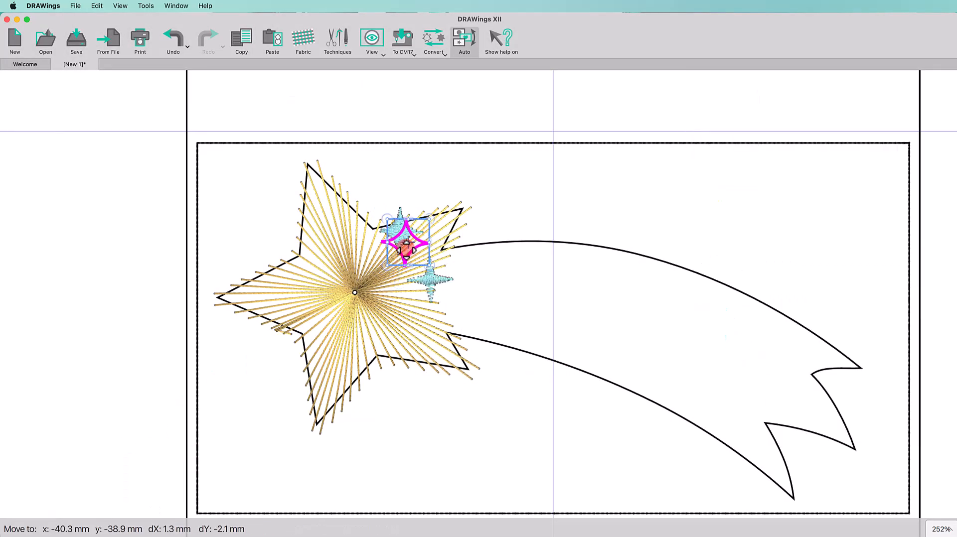
left_click_drag(351, 303, 362, 310)
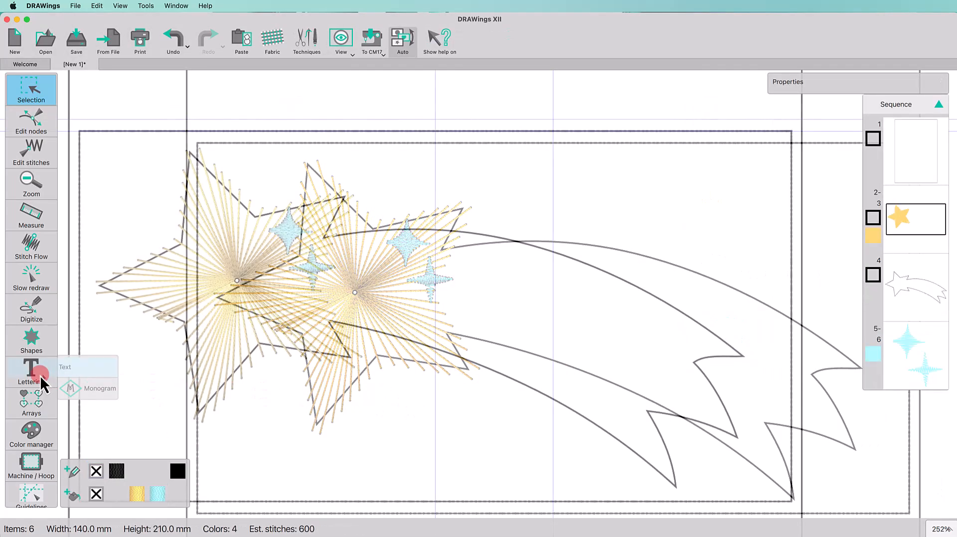
- Add the person's name in capital letters as a text object at the start of the shooting star's tail
left_click(35, 381)
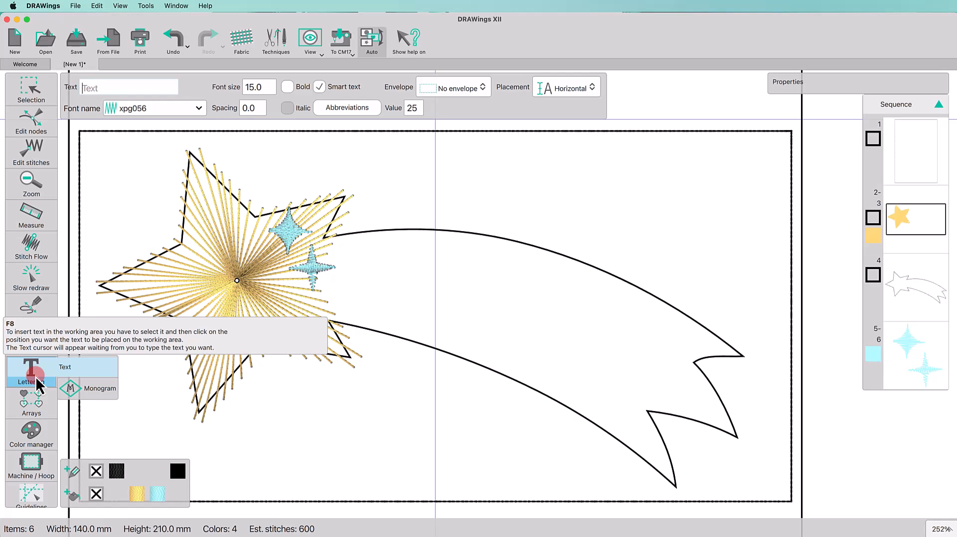
left_click(292, 358)
left_click(336, 319)
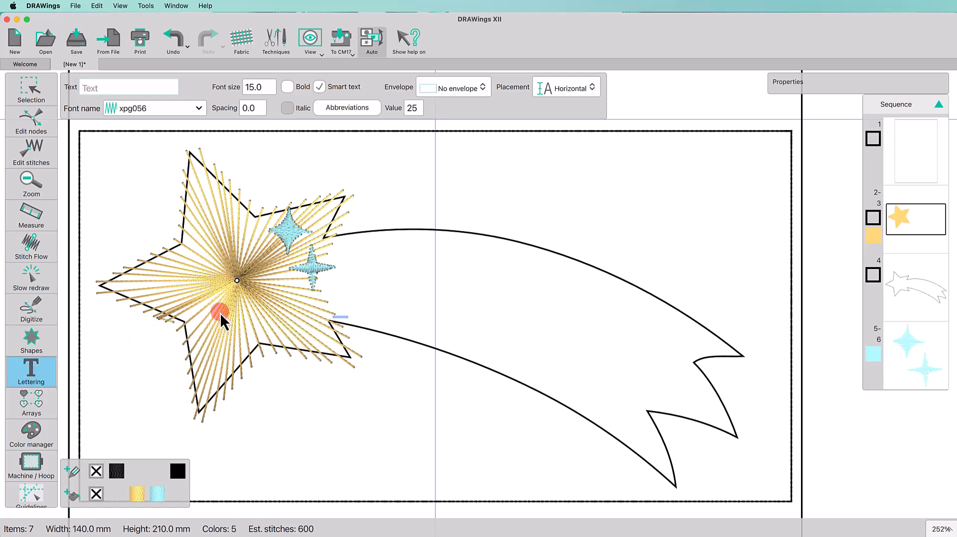
type("MA")
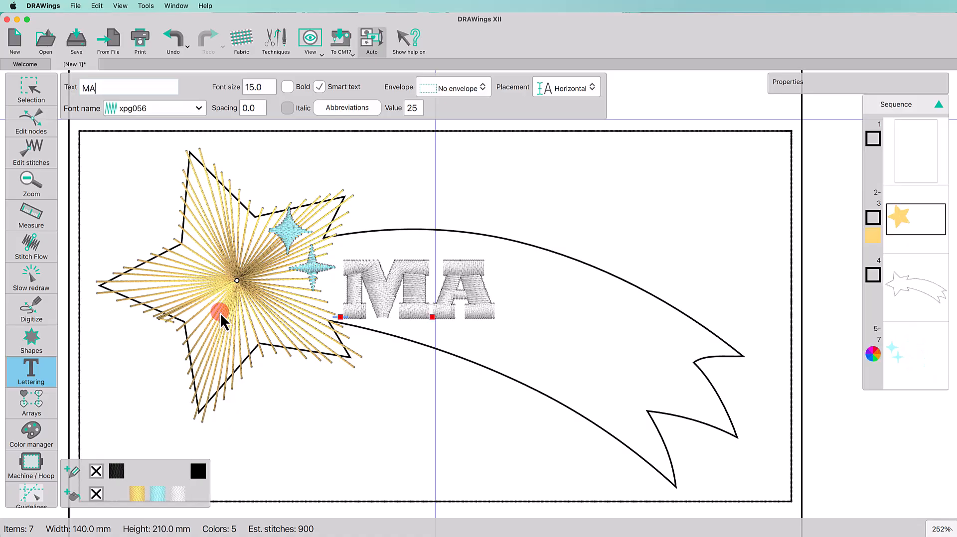
type("RINA")
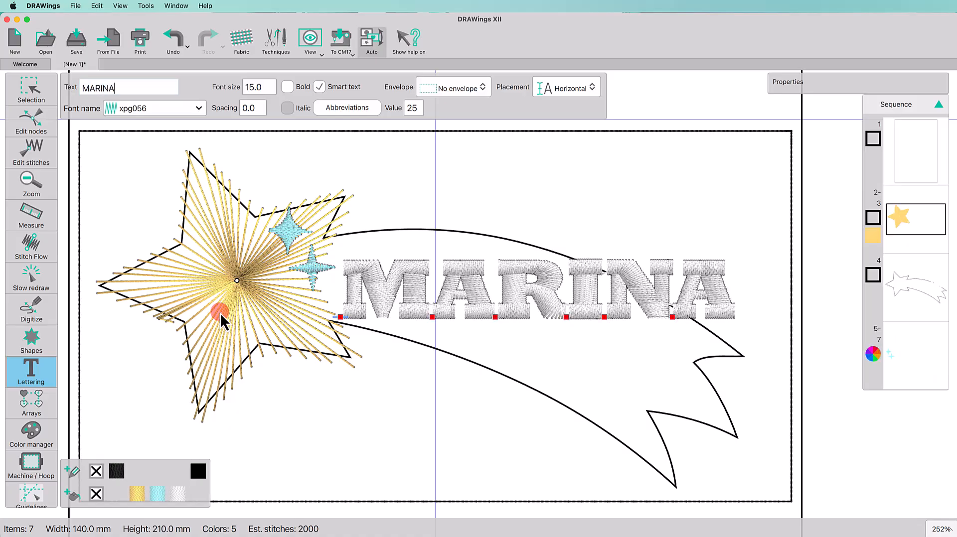
- Change the name lettering's font to xpg001 and its font size to 17
left_click(200, 108)
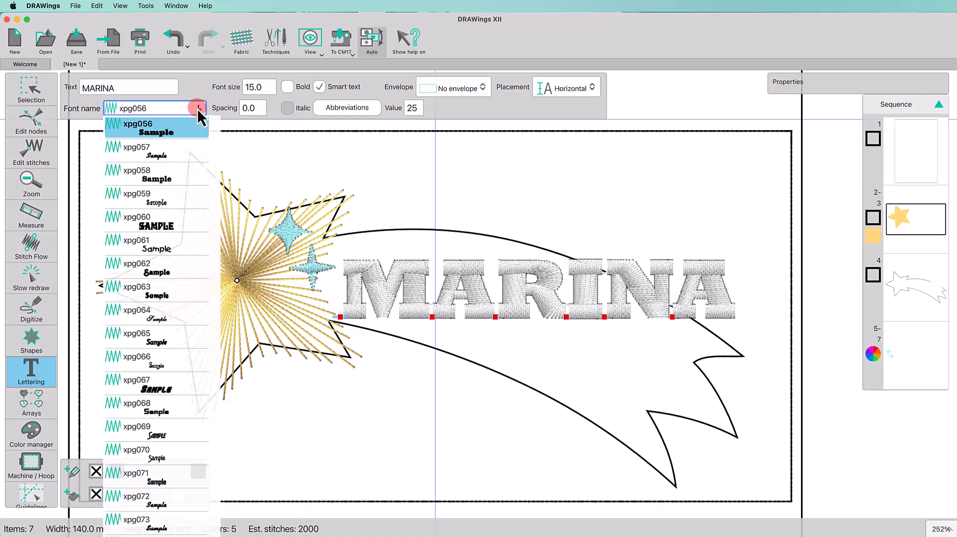
scroll(169, 162, "up", 10)
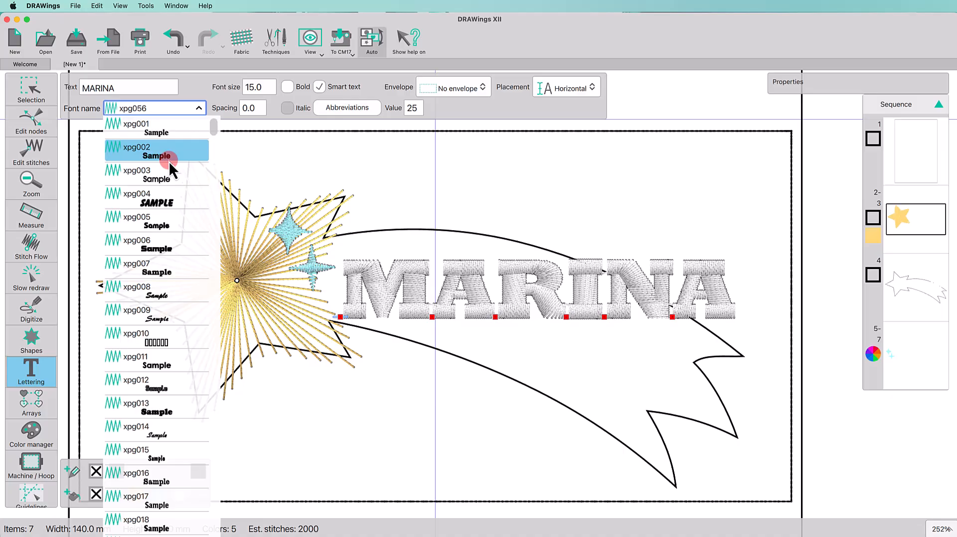
left_click(162, 122)
double_click(266, 85)
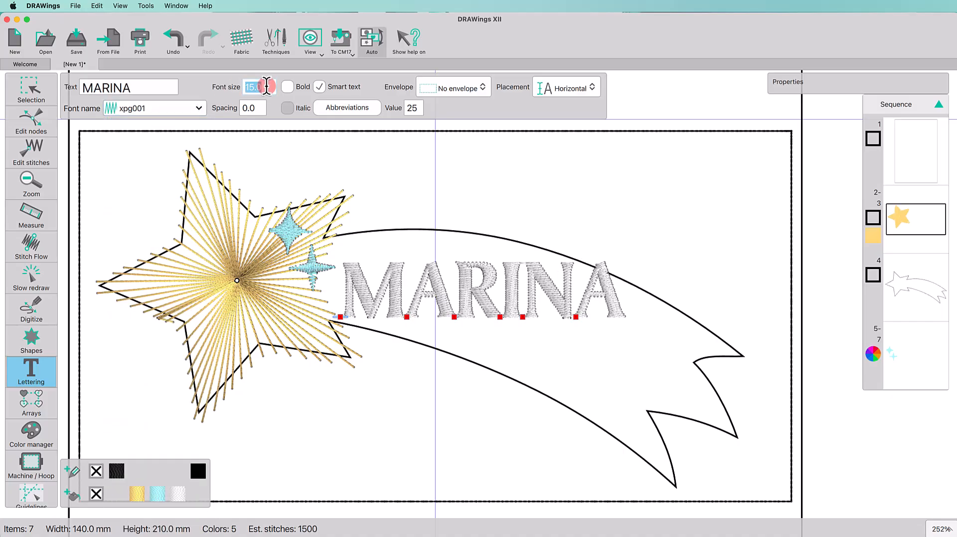
type("17")
- Set the lettering's placement to On arc and its text alignment to Center
left_click(567, 89)
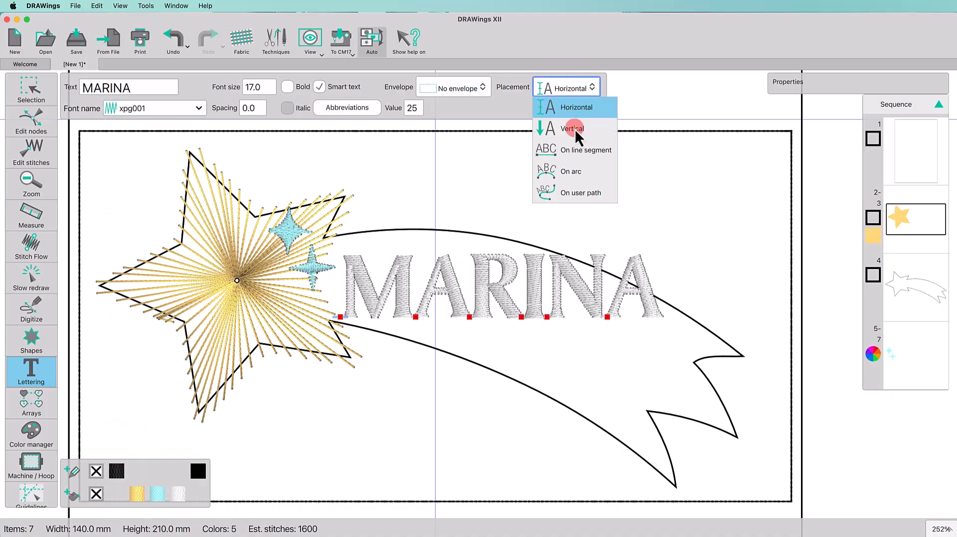
left_click(581, 169)
left_click(578, 94)
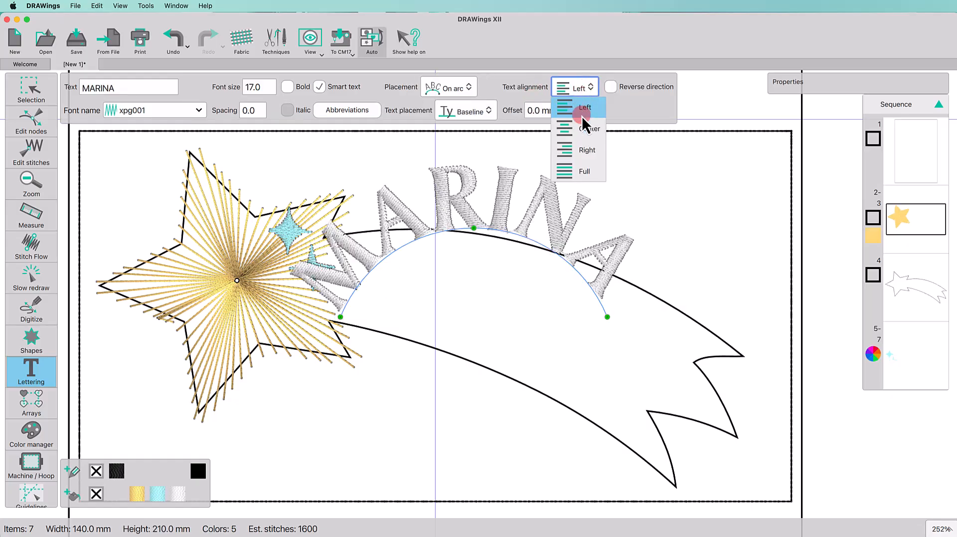
left_click(582, 132)
- Reshape the lettering's arc so the name follows the curve of the tail and sits between its two edges
left_click_drag(607, 317, 641, 444)
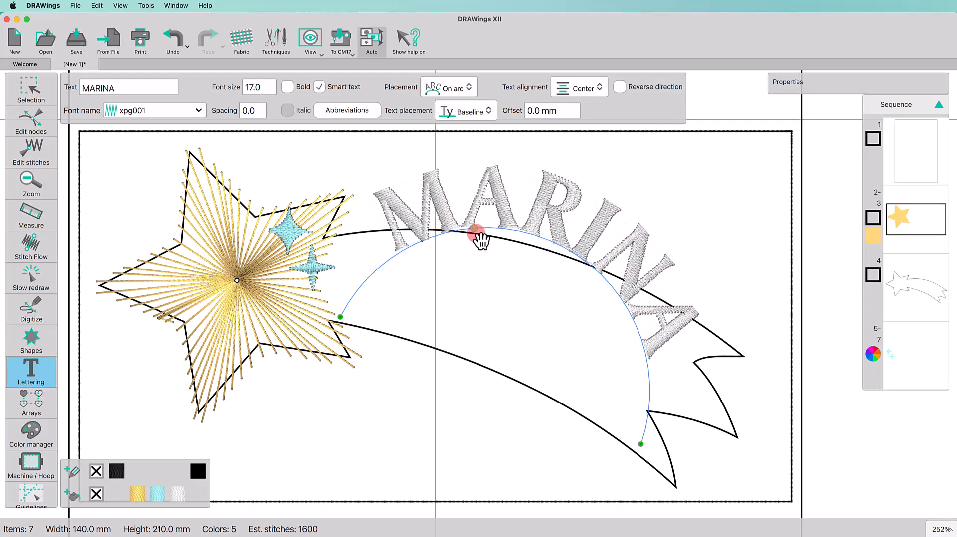
left_click_drag(473, 228, 464, 318)
left_click_drag(640, 444, 649, 436)
left_click_drag(464, 317, 458, 329)
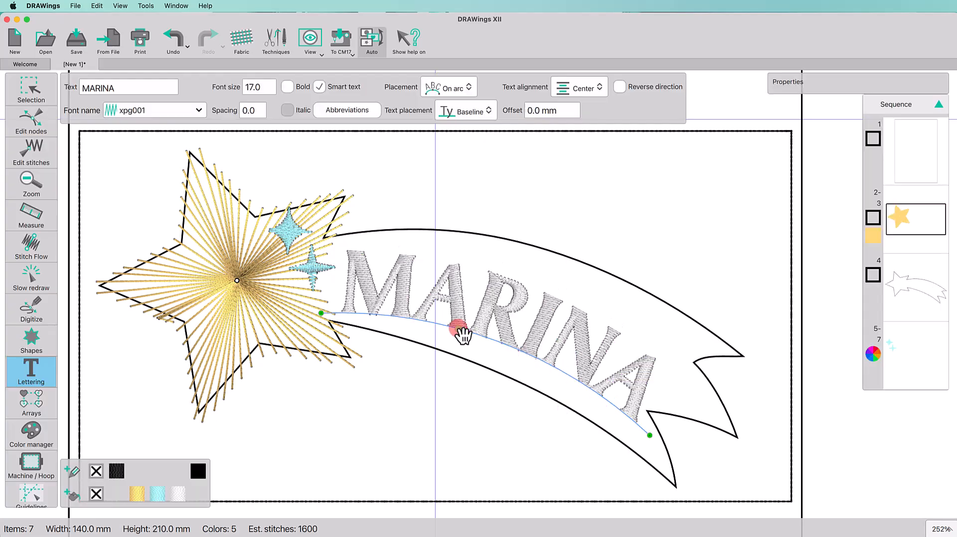
left_click_drag(322, 314, 306, 313)
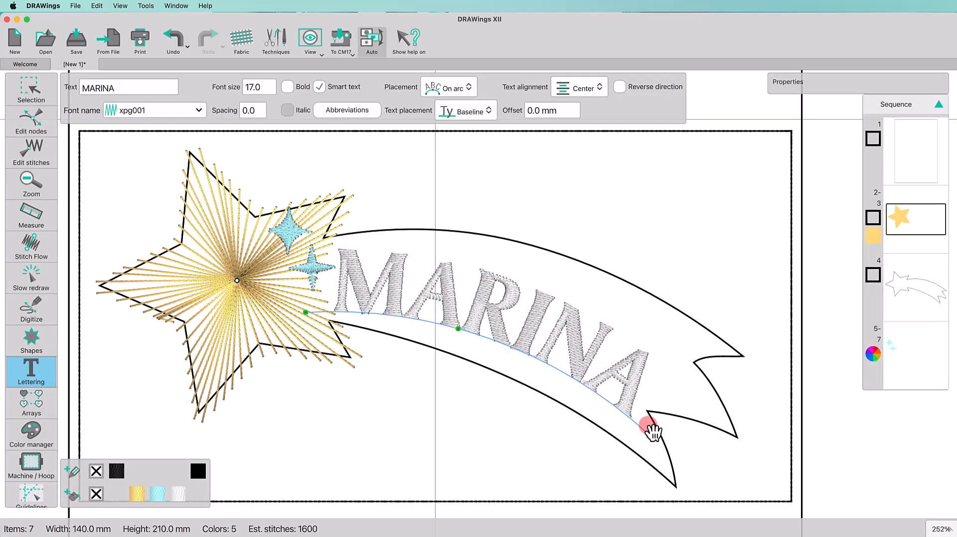
left_click_drag(650, 428, 646, 428)
left_click_drag(488, 333, 487, 333)
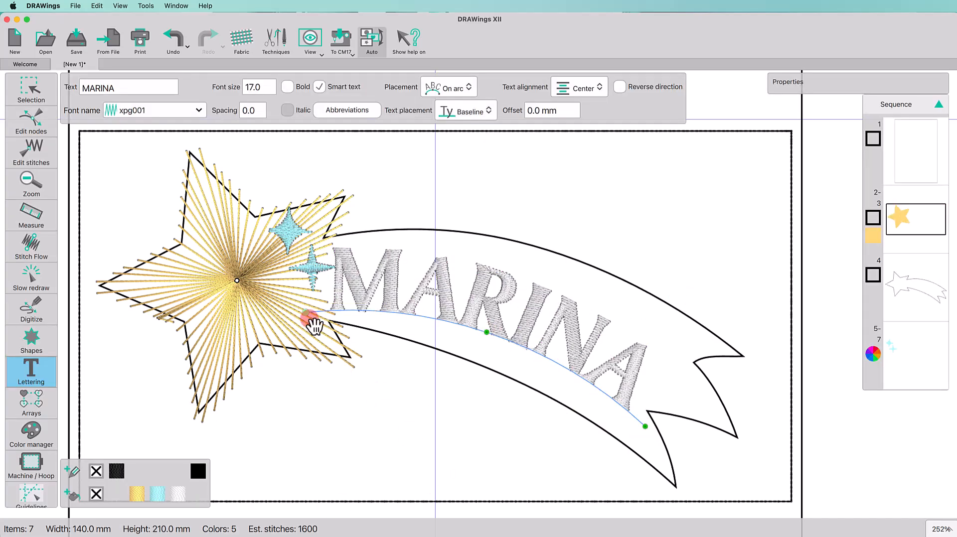
left_click_drag(307, 314, 321, 313)
- Fill the name lettering with the gold thread colour used for the big star
left_click(349, 453)
left_click(402, 302)
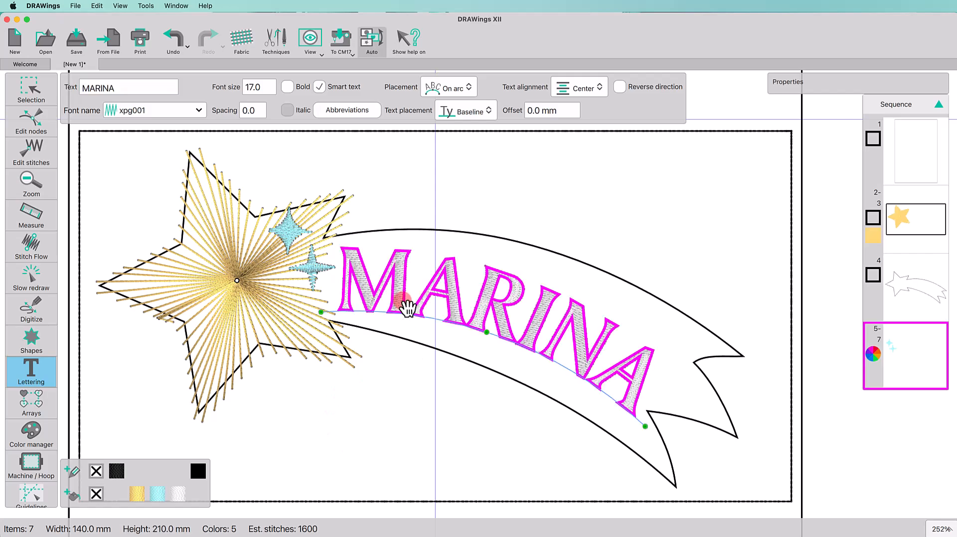
left_click(135, 497)
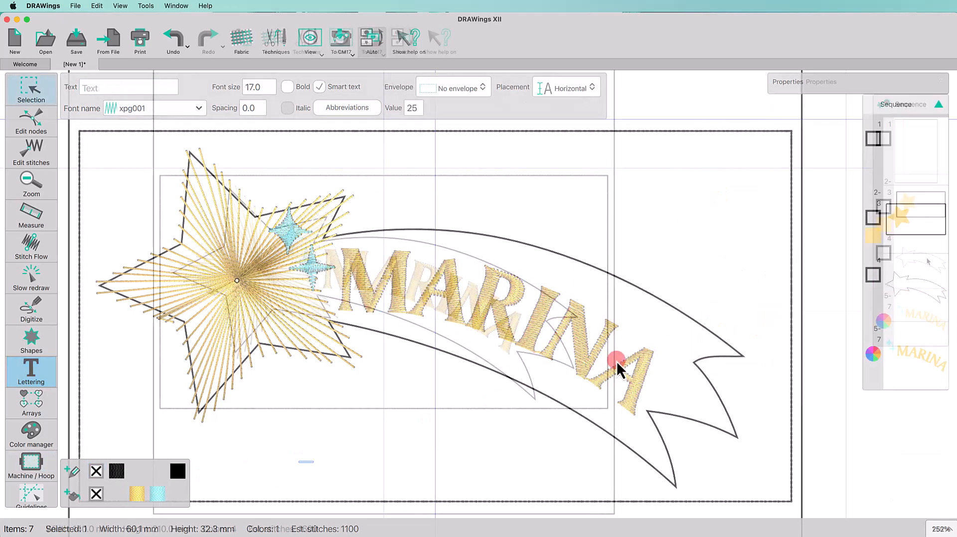
- Move the shooting star's cut outline up beside the card's cut outline in the sequence and set the gold star's Remove overlaps to Never
left_click_drag(760, 262, 761, 179)
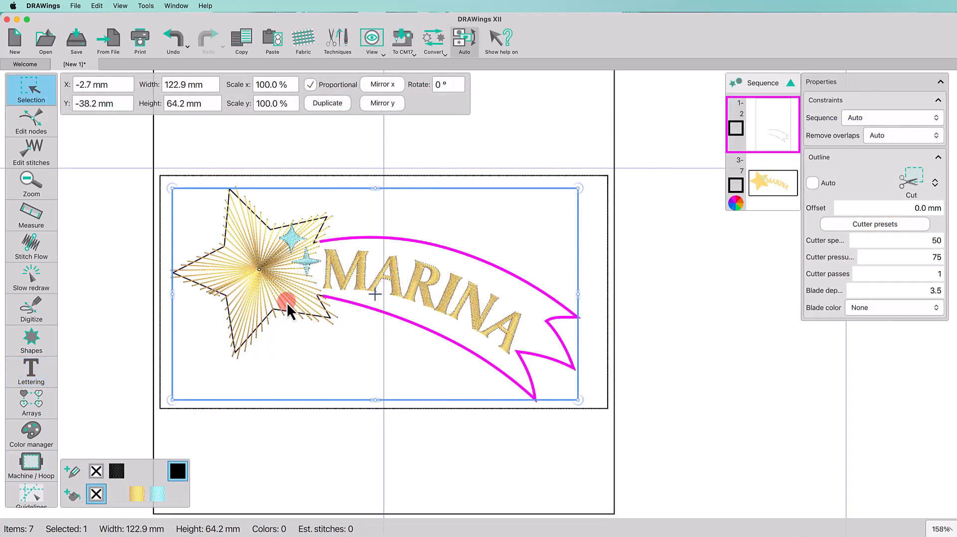
left_click(288, 305)
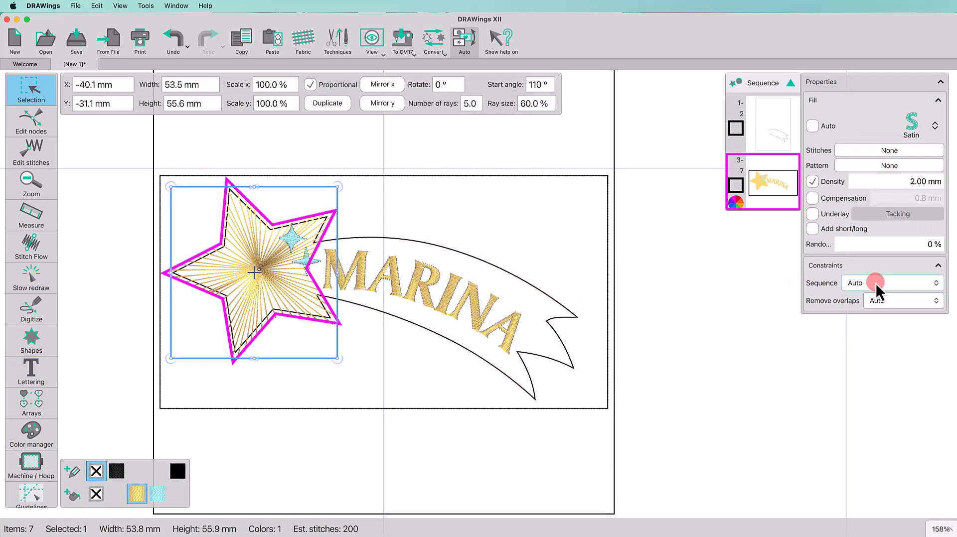
left_click(881, 301)
left_click(881, 319)
left_click(440, 155)
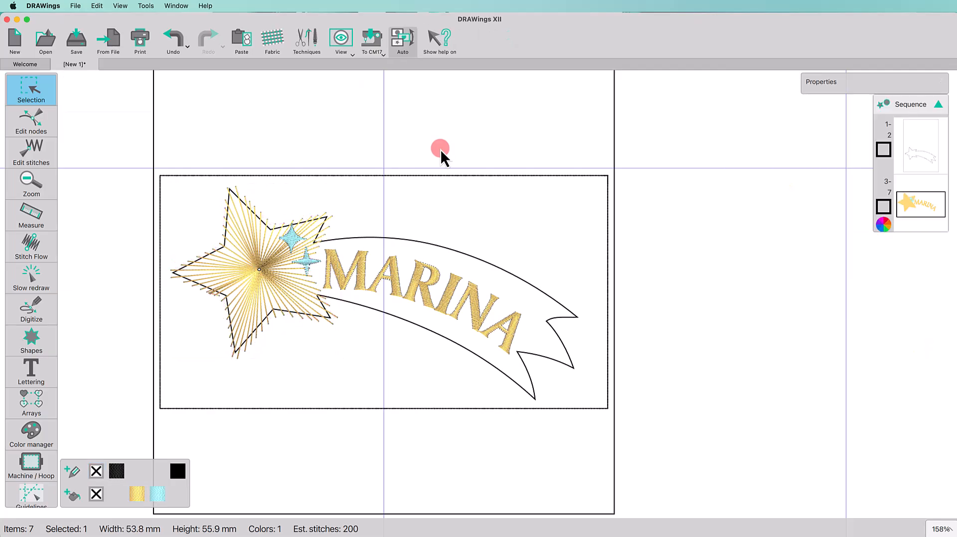
- Switch the sequence to Manual and move the stitched frame ahead of the gold star
left_click(403, 50)
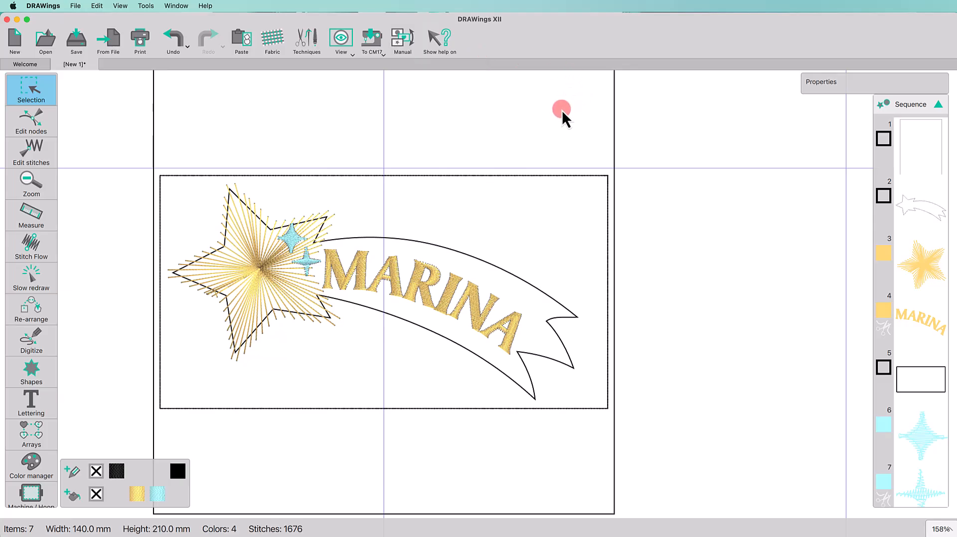
left_click(919, 364)
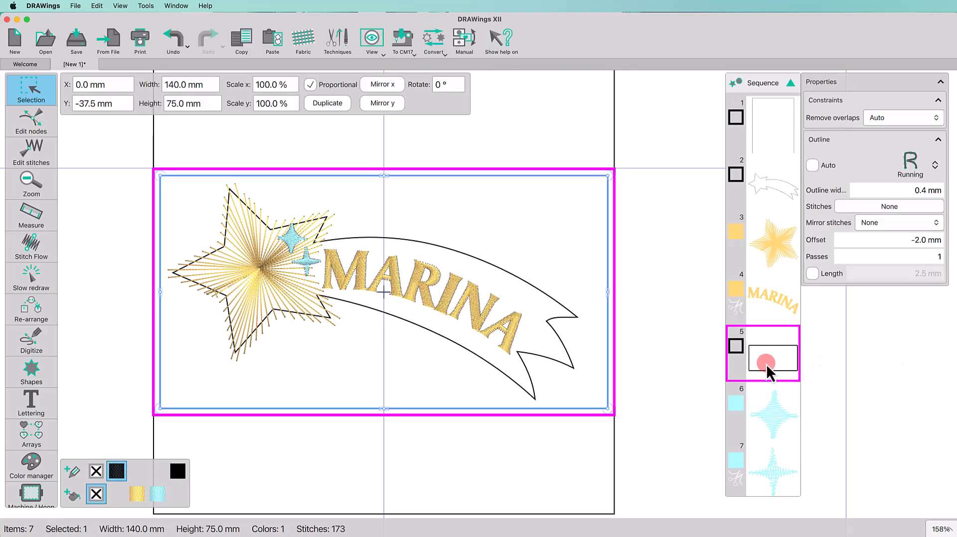
left_click_drag(765, 369, 723, 246)
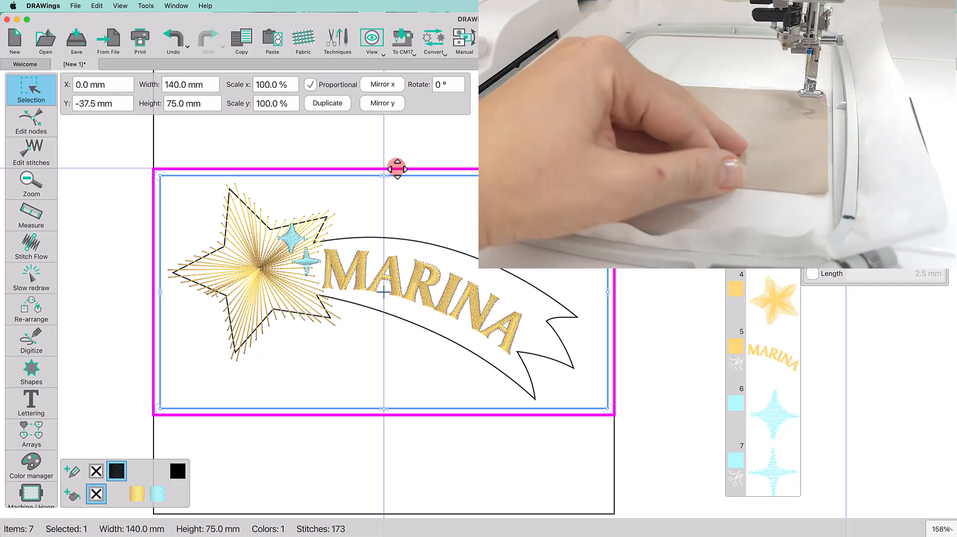
- Duplicate the stitched frame and give the copy a dark red outline colour
left_click(328, 103)
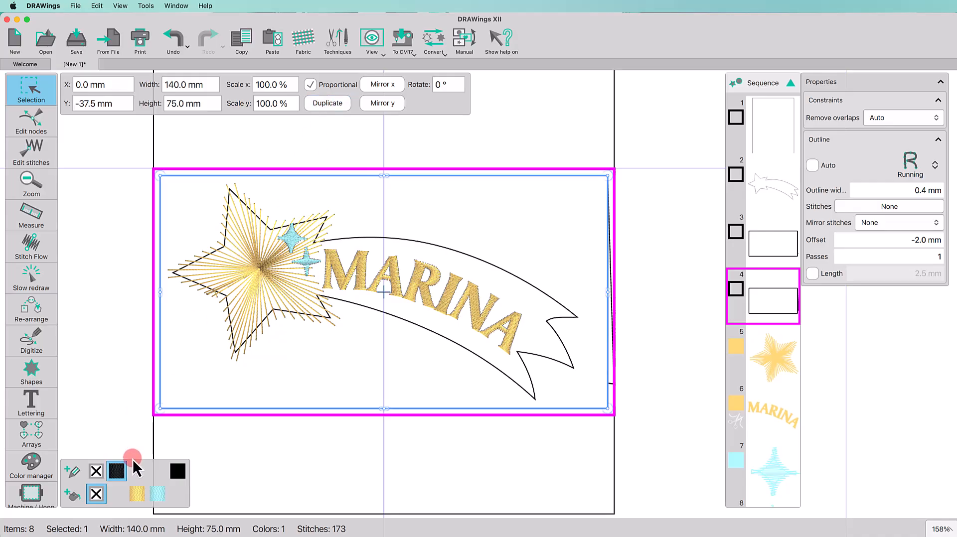
left_click(95, 471)
left_click_drag(215, 429, 216, 389)
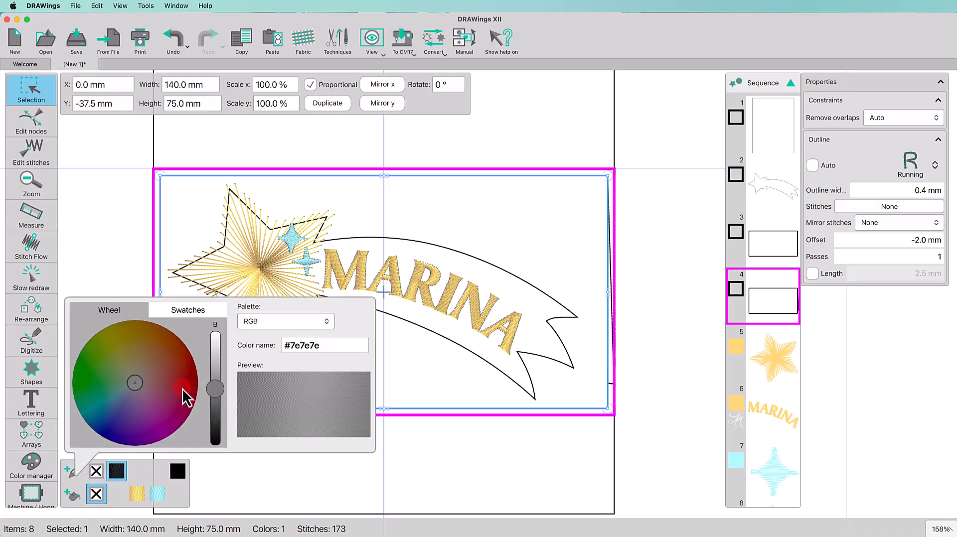
left_click(173, 378)
left_click(423, 446)
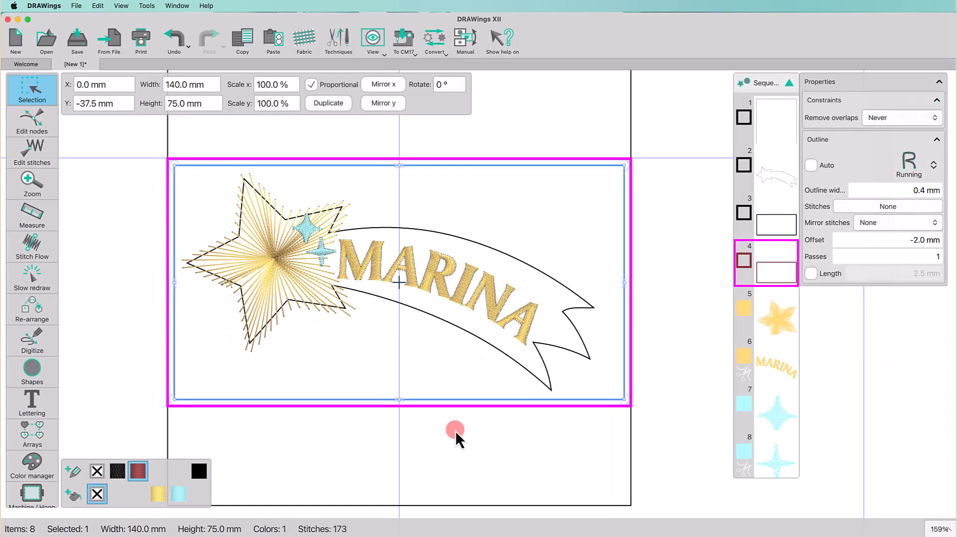
- Select sequence items 3 to 8, from the black frame through the last small star, and start Name Drop on them
left_click(455, 432)
left_click(919, 247)
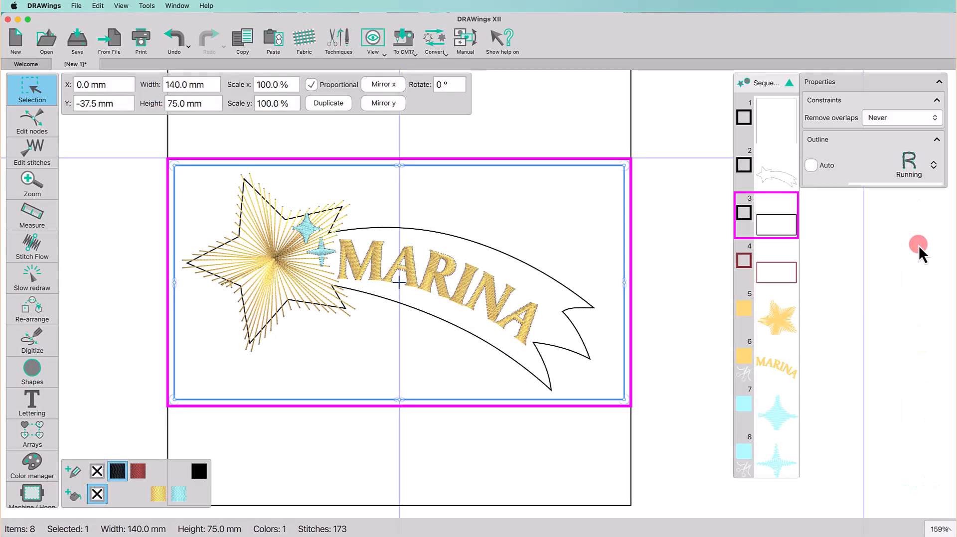
left_click(785, 467, "shift")
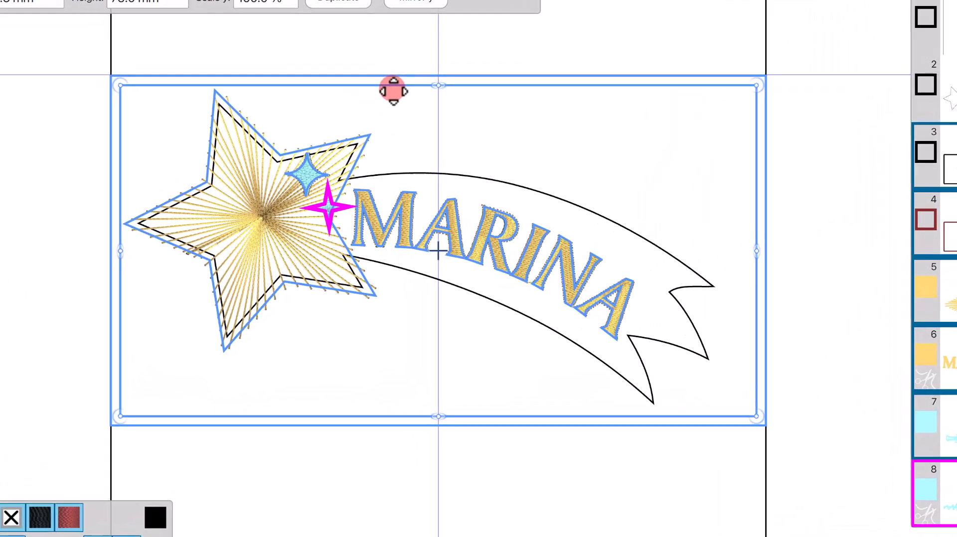
right_click(368, 169)
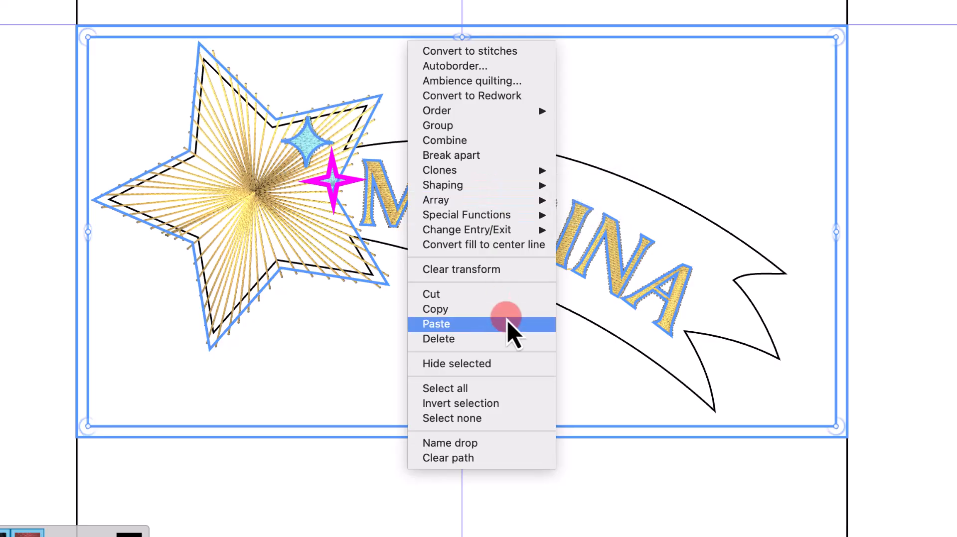
left_click(513, 445)
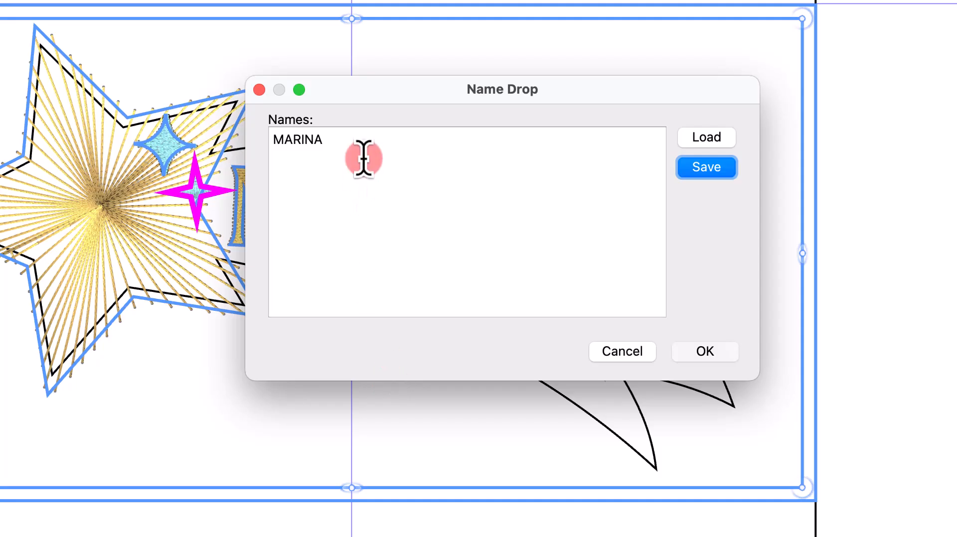
- Add three more first names to the Name Drop list, one per line, and generate the name versions
left_click(363, 157)
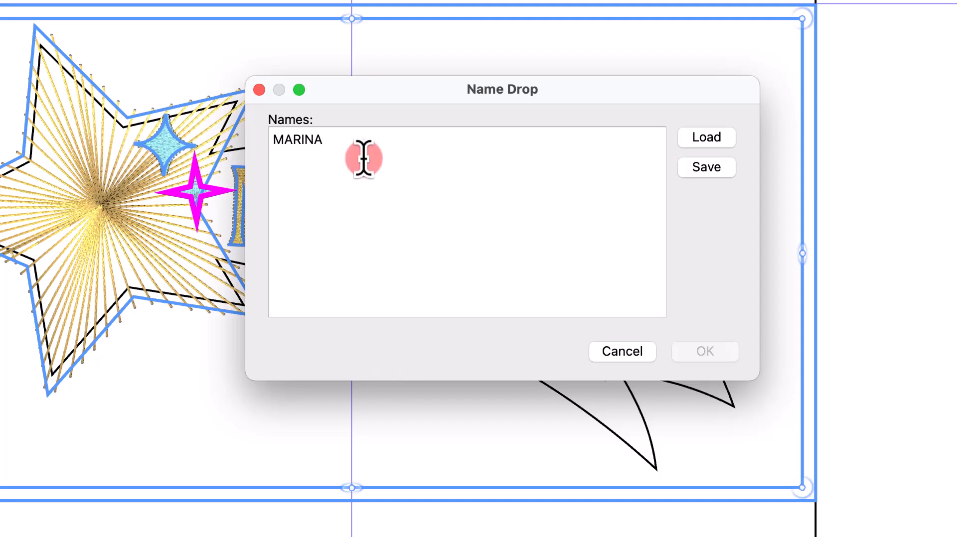
type("OLIVER")
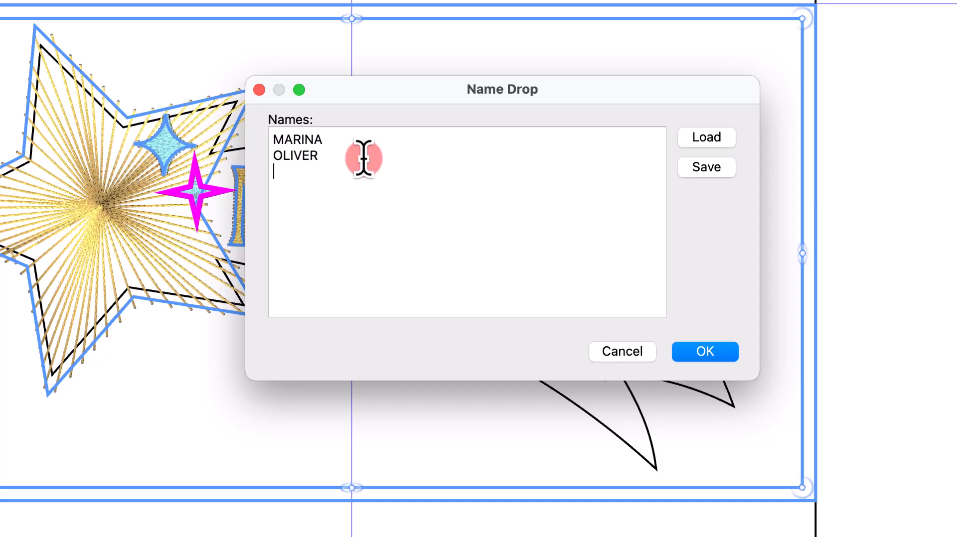
type("CHLOE")
key("Return")
type("MICHAEL")
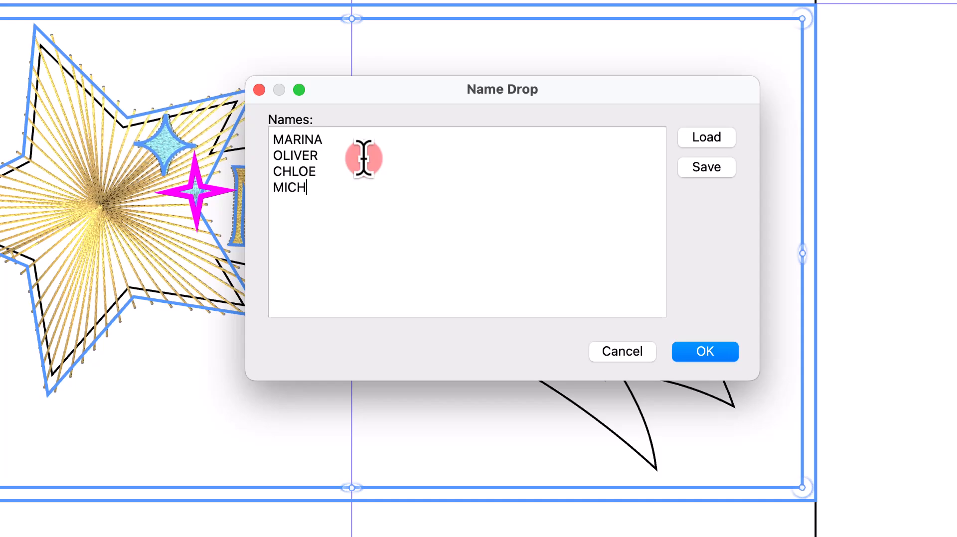
left_click(690, 355)
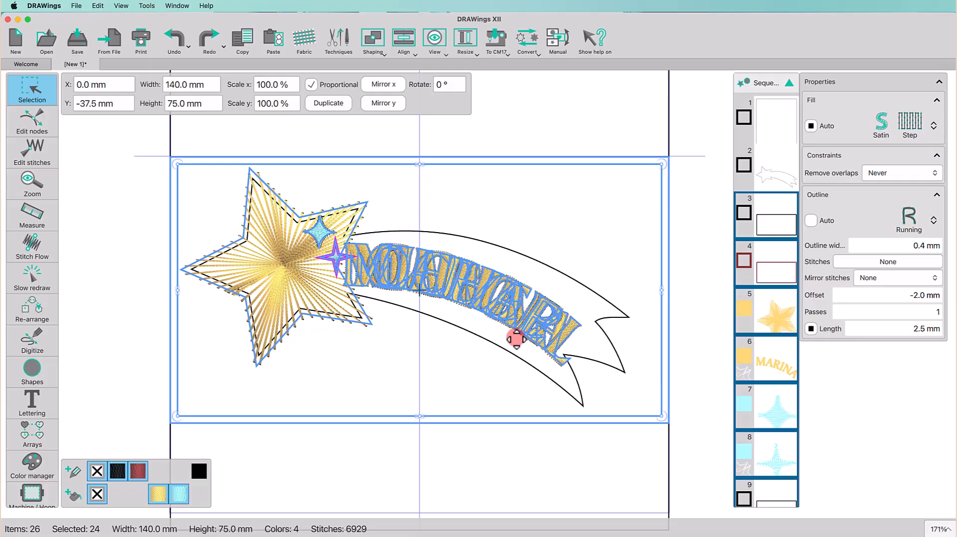
- Check each generated name version in the sequence by selecting its group from the first name to the last
left_click(698, 315)
left_click(917, 284)
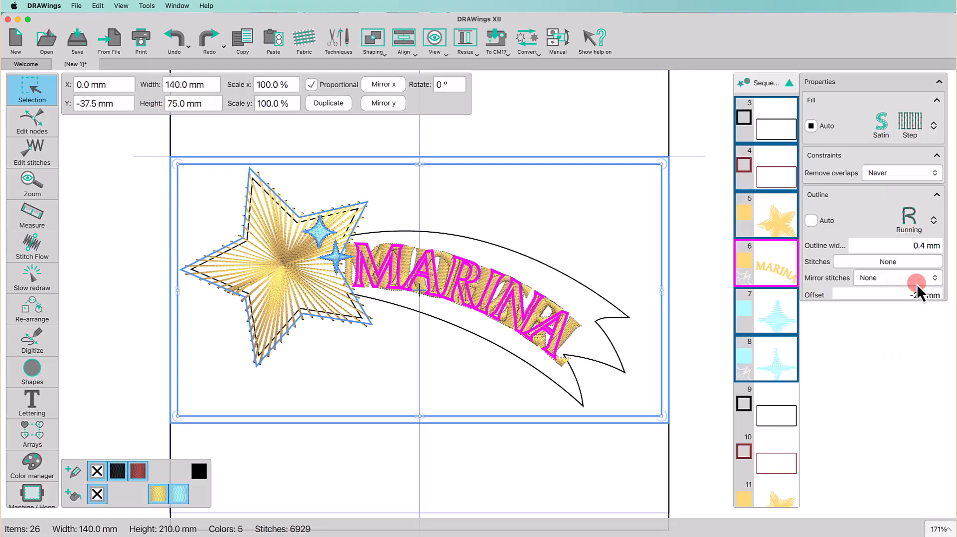
scroll(776, 325, "down", 3)
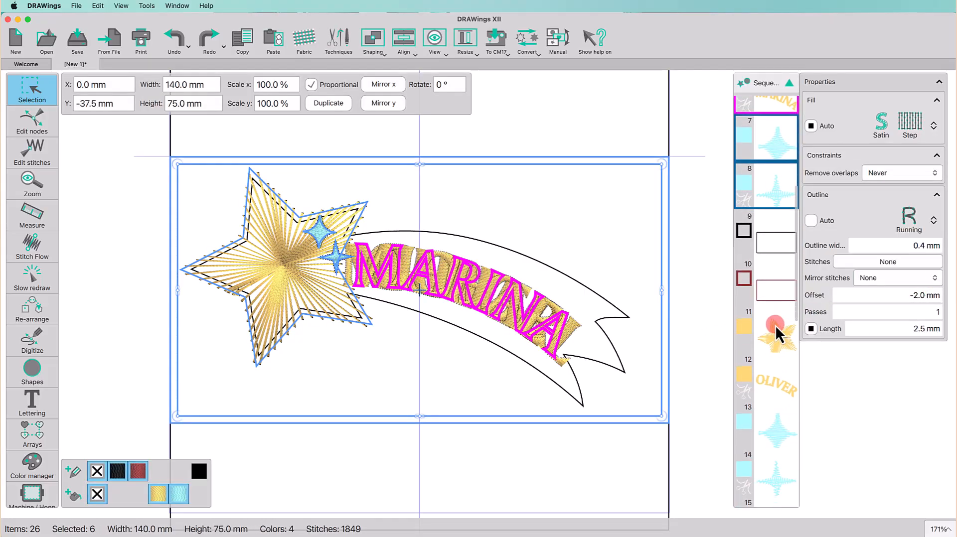
left_click(776, 384)
scroll(775, 384, "down", 5)
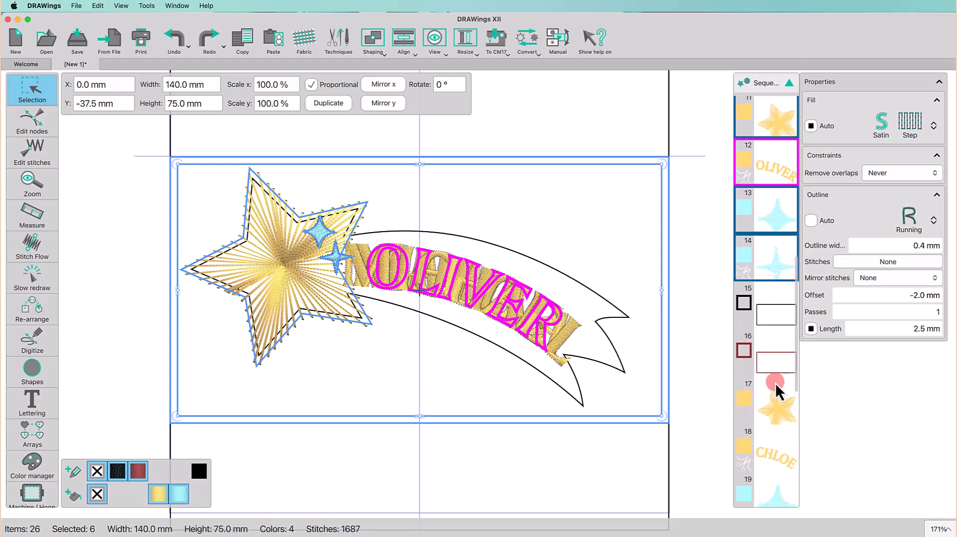
left_click(770, 366)
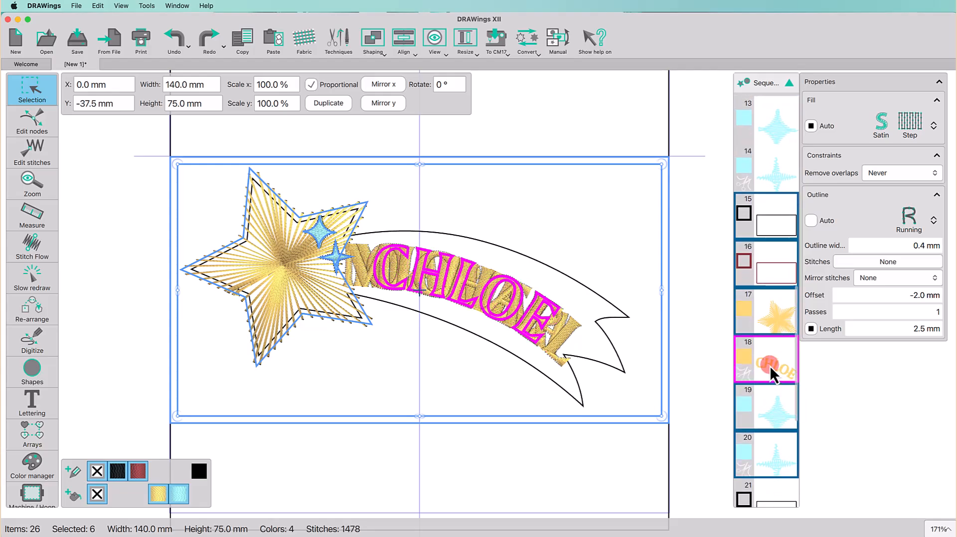
scroll(770, 366, "down", 5)
left_click(770, 391)
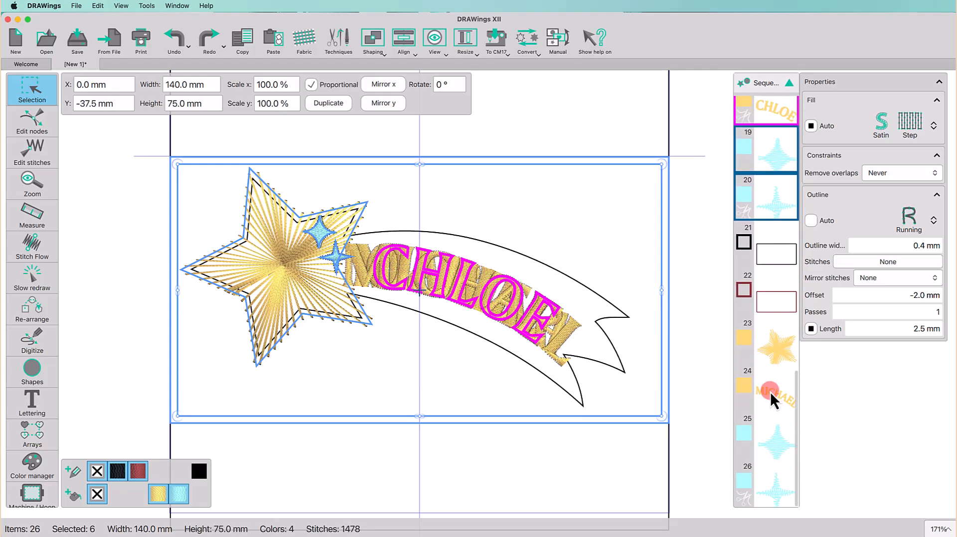
scroll(761, 389, "up", 10)
- Select sequence items 3 to 20, the first three name versions, and hide them
left_click(774, 211)
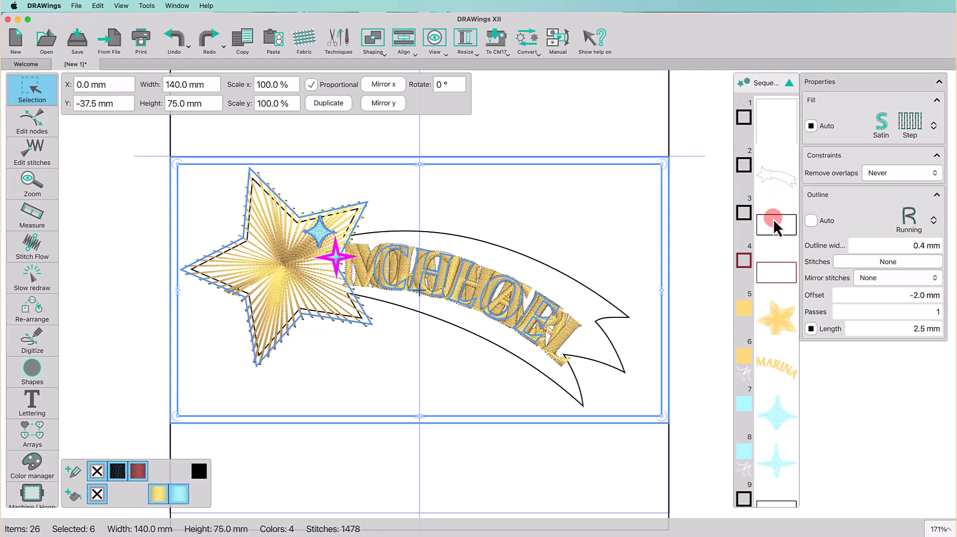
key("super+a")
right_click(446, 160)
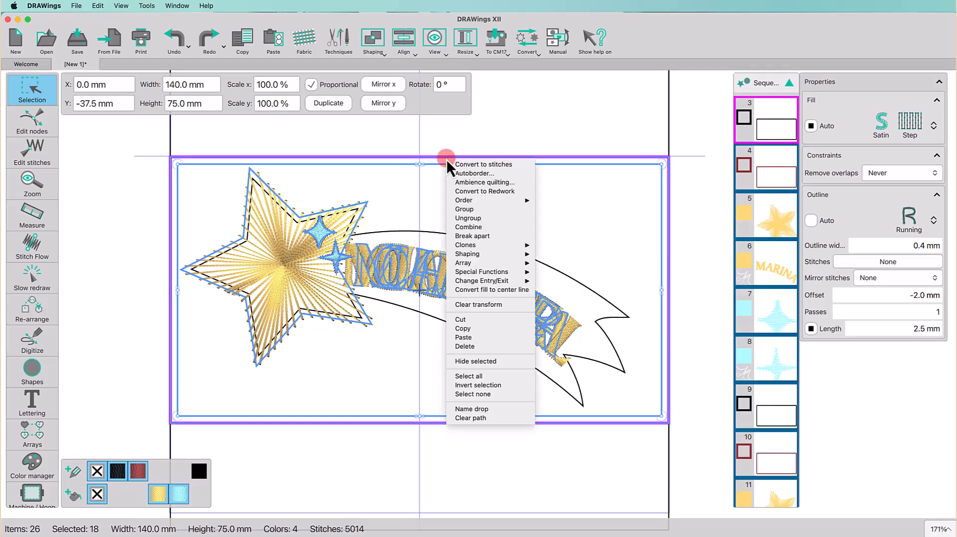
left_click(498, 363)
- Set the font size of the last name version's arched lettering to 15
left_click(429, 289)
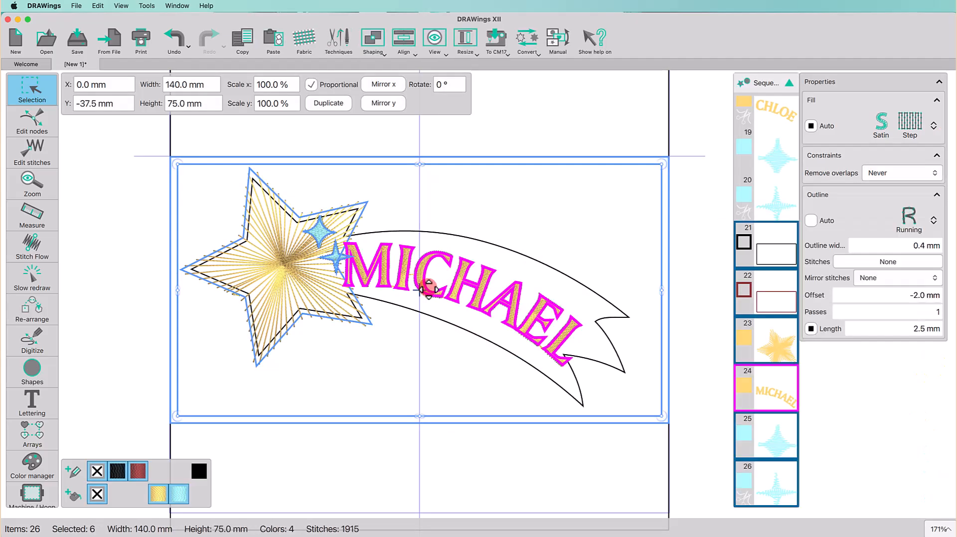
left_click(32, 408)
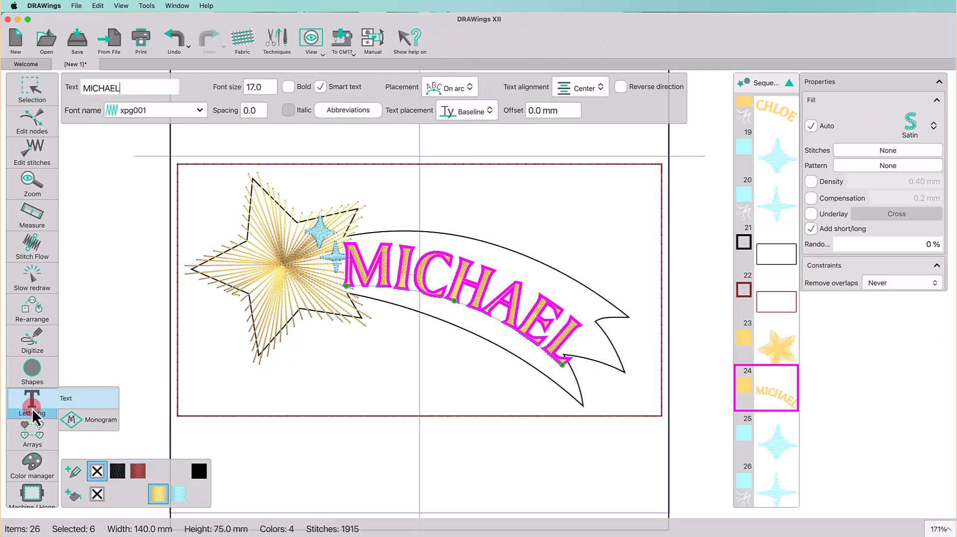
left_click_drag(275, 82, 199, 139)
type("15")
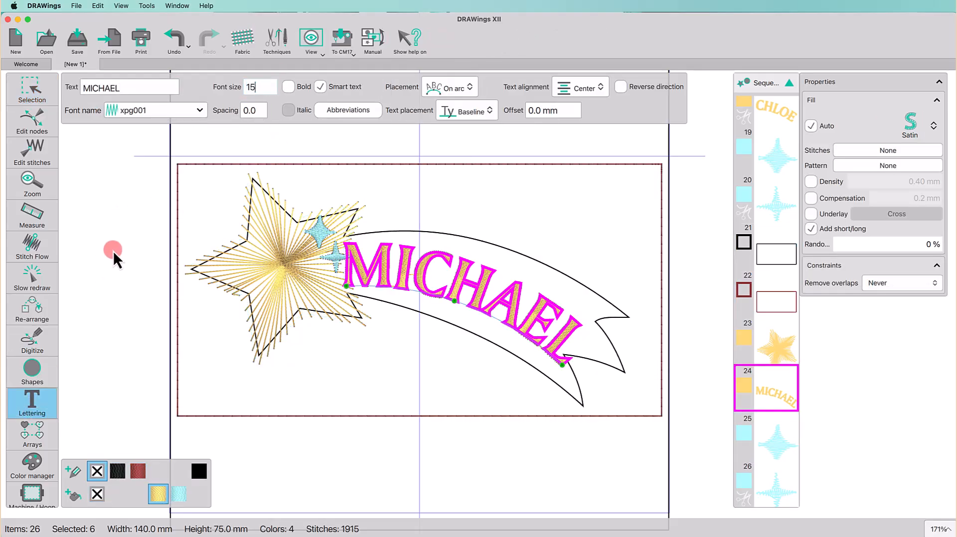
key("Return")
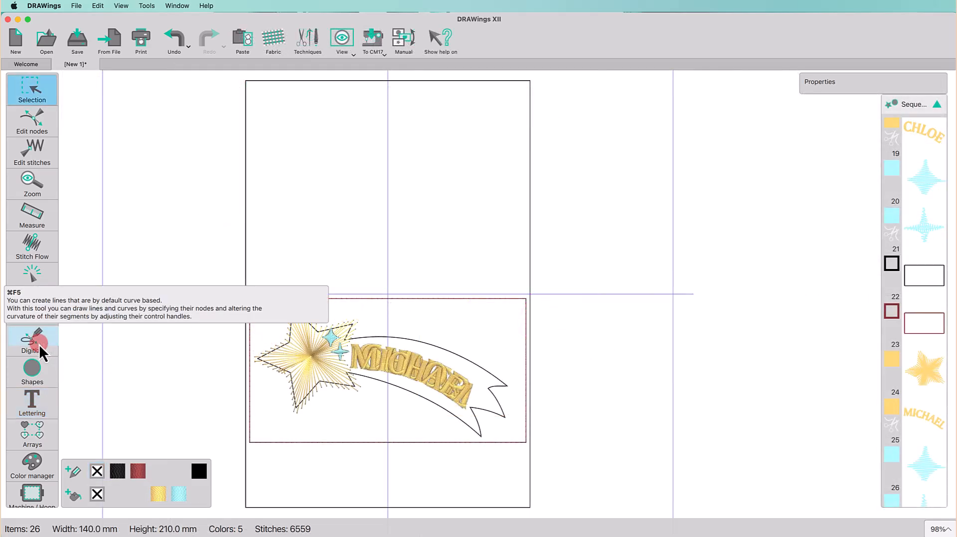
- Digitize a vertical line about 29 mm long in the upper-left area of the card, above the stitched frame
left_click(39, 345)
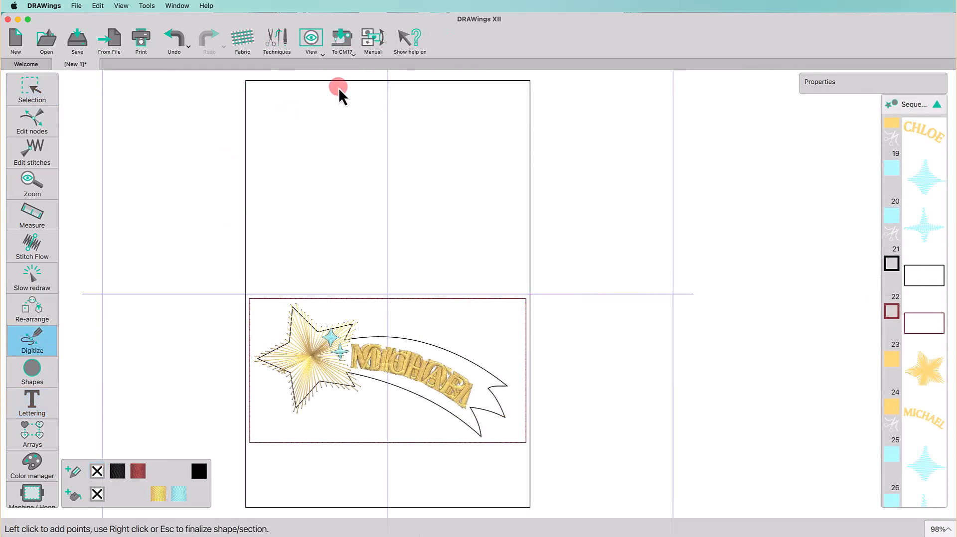
scroll(339, 88, "up", 2)
left_click(303, 127)
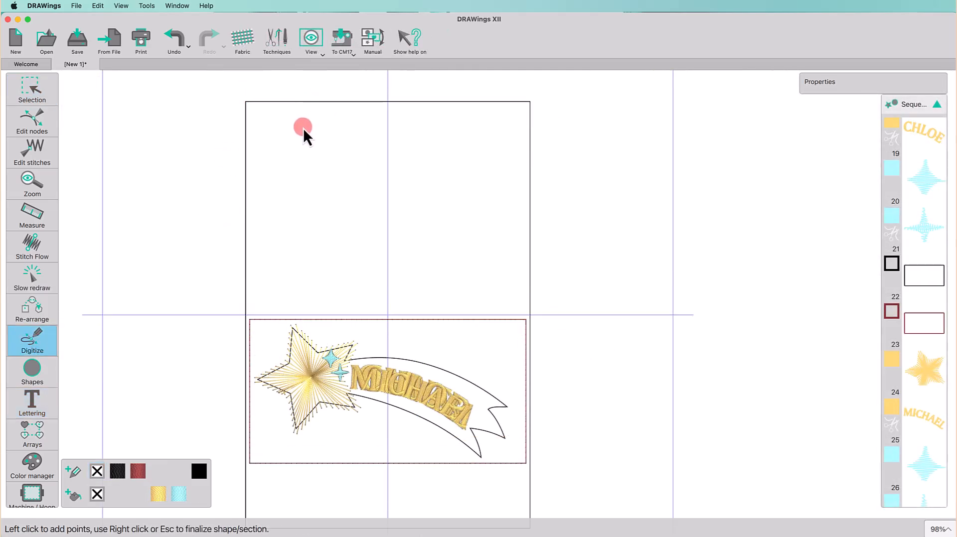
left_click(301, 158)
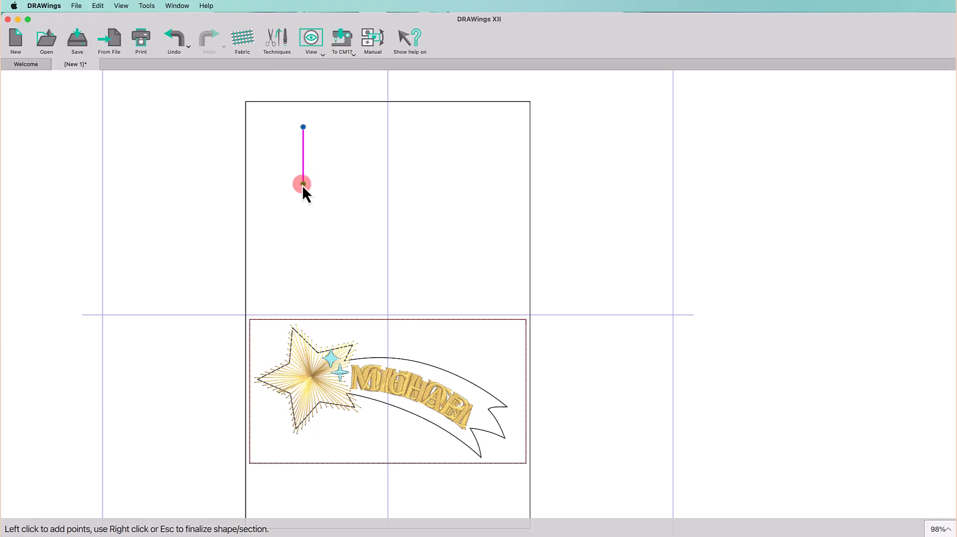
left_click(302, 187)
right_click(302, 187)
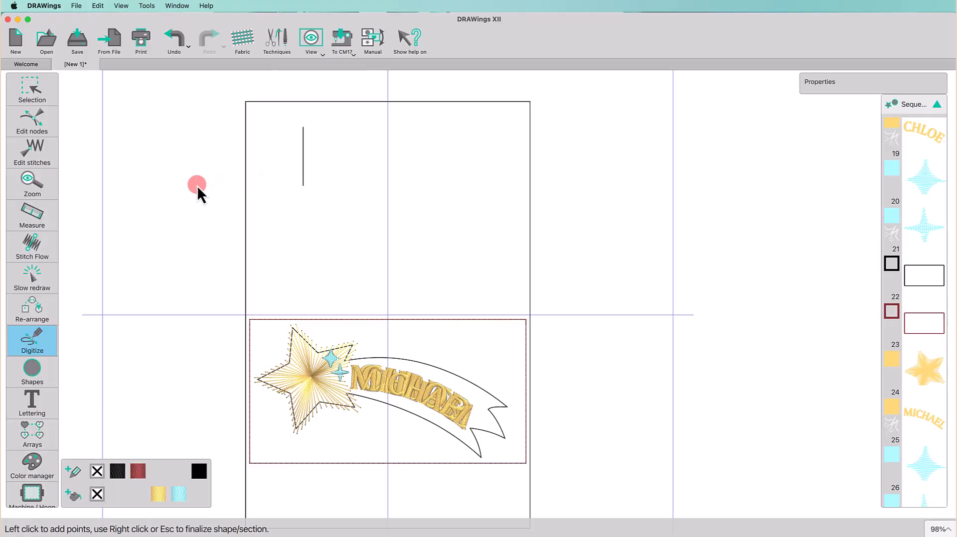
- Set the vertical line's height to 35 mm
left_click(35, 93)
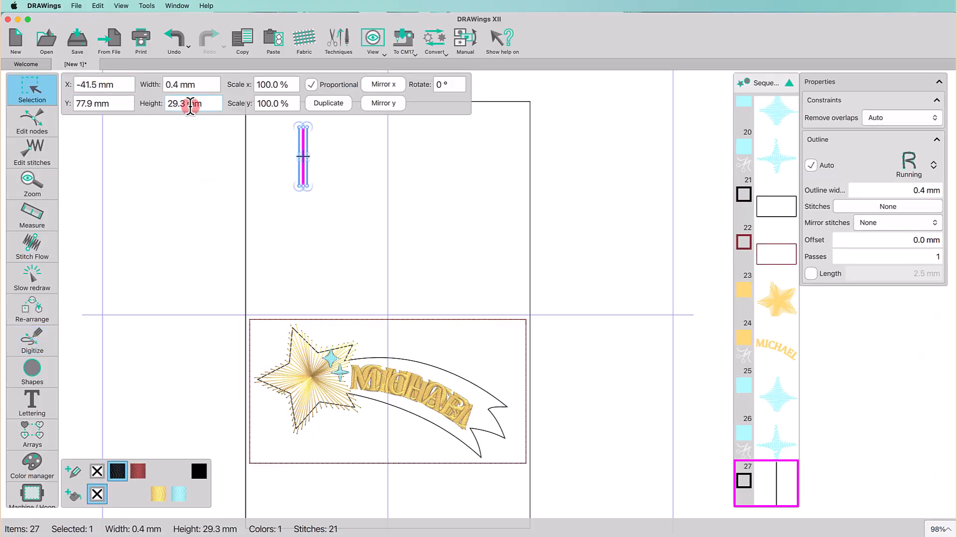
double_click(189, 104)
type("35")
key("Return")
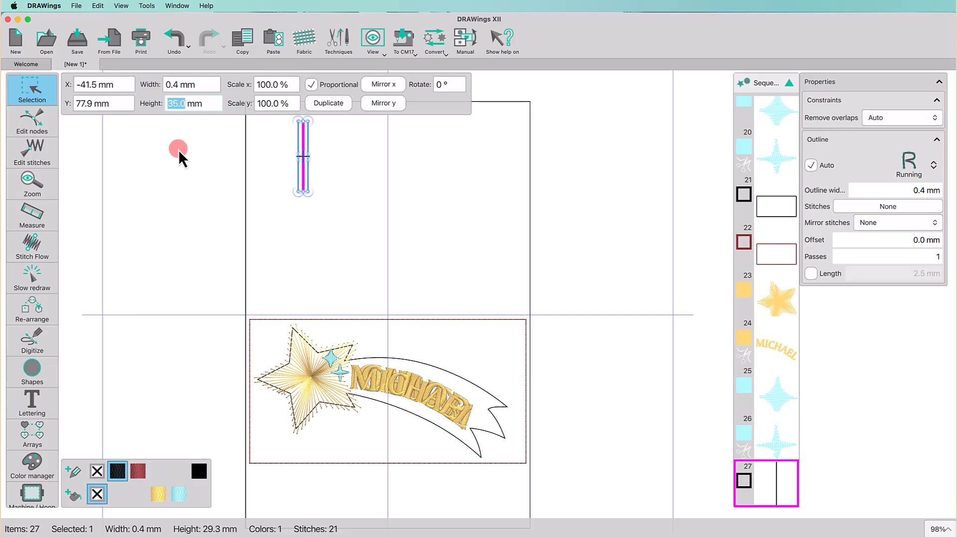
- Position the vertical line at X -35 mm and Y 75 mm
double_click(99, 85)
key("BackSpace")
type("35")
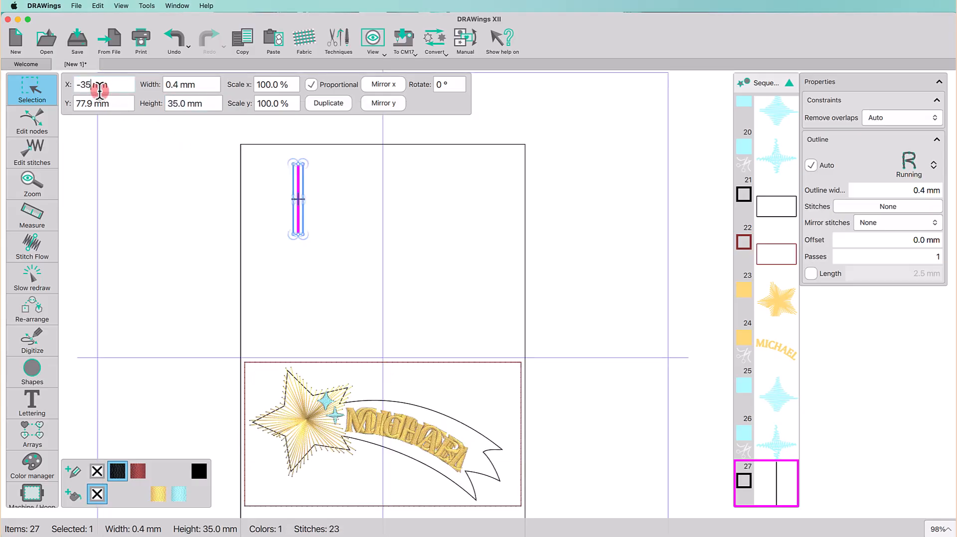
double_click(88, 104)
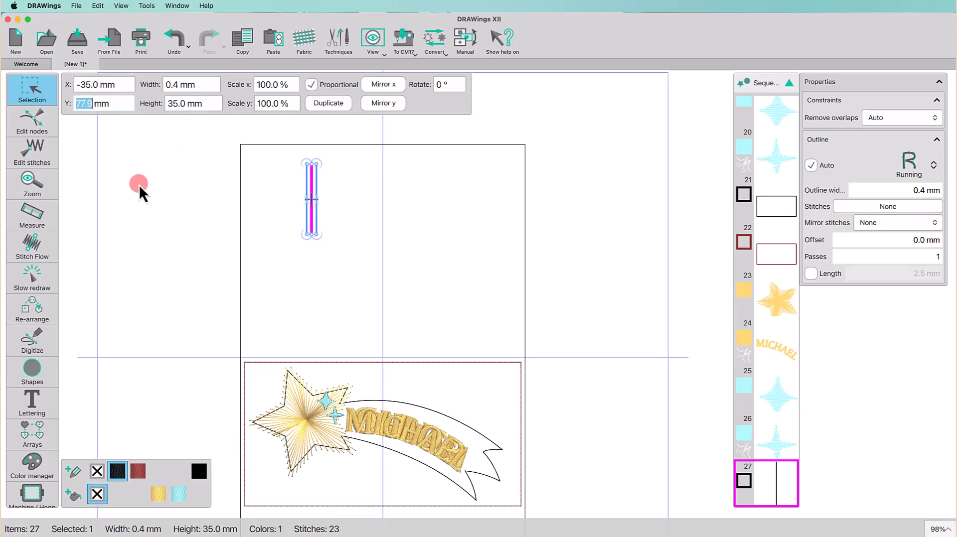
type("75")
key("Return")
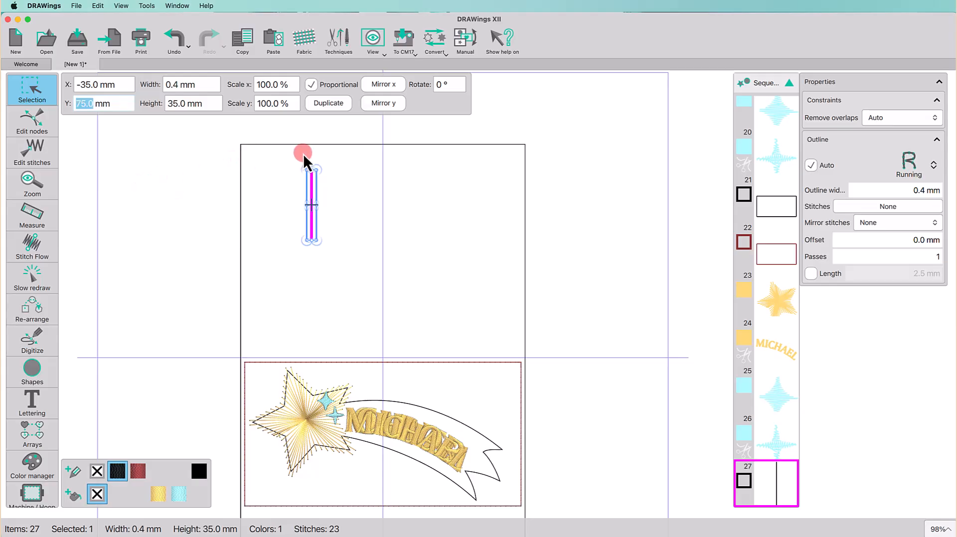
- Duplicate the vertical line and place the copy at X 35 mm
left_click(327, 105)
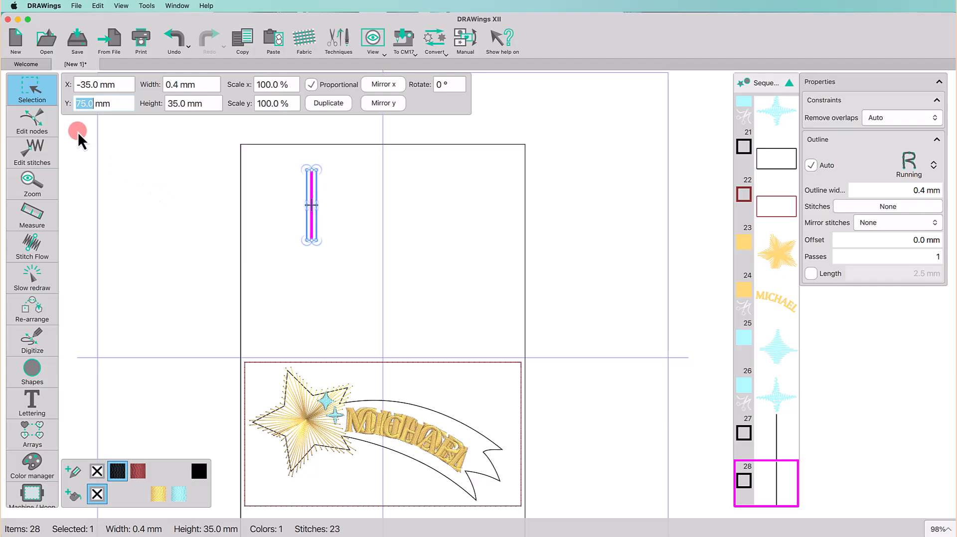
left_click(85, 83)
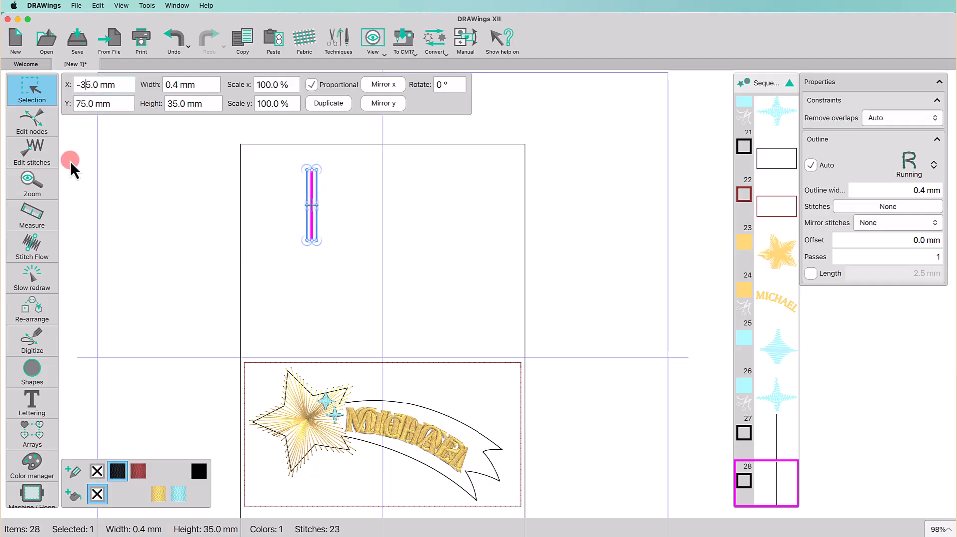
key("Left")
key("BackSpace")
key("Return")
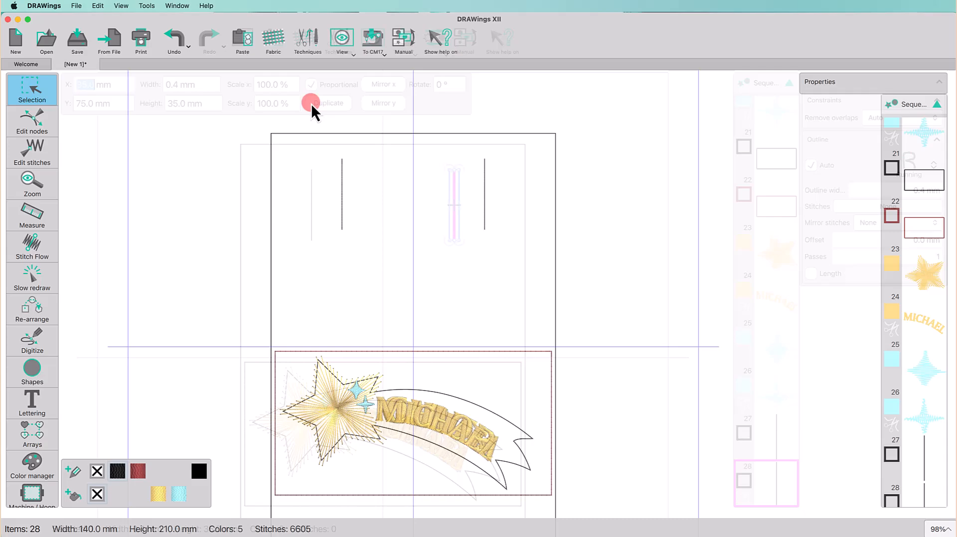
- Select both vertical lines and change their outline type from Running to Cut
left_click_drag(311, 104, 515, 252)
left_click(906, 166)
left_click(834, 258)
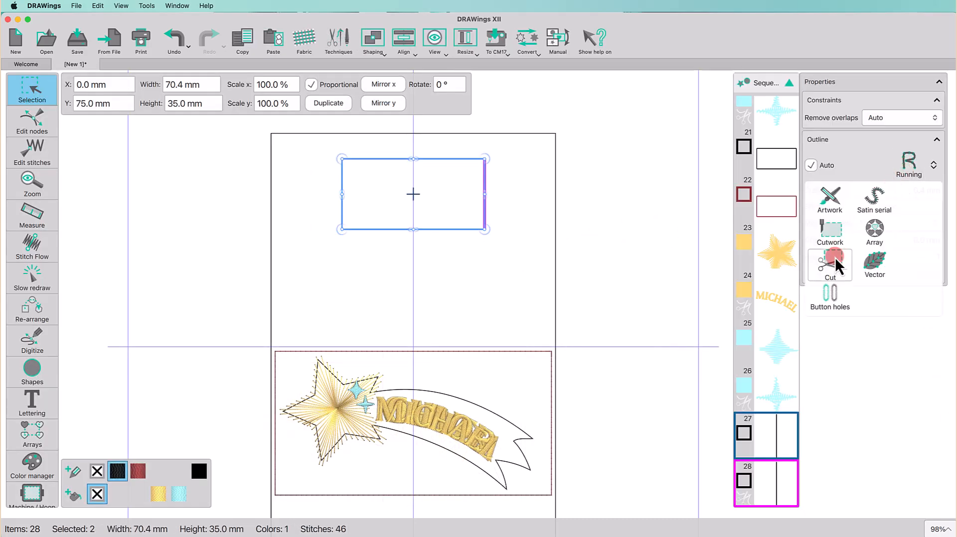
- Move the two cut lines to the start of the sequence and place the shooting-star cut-out ahead of the card outline
scroll(751, 222, "up", 18)
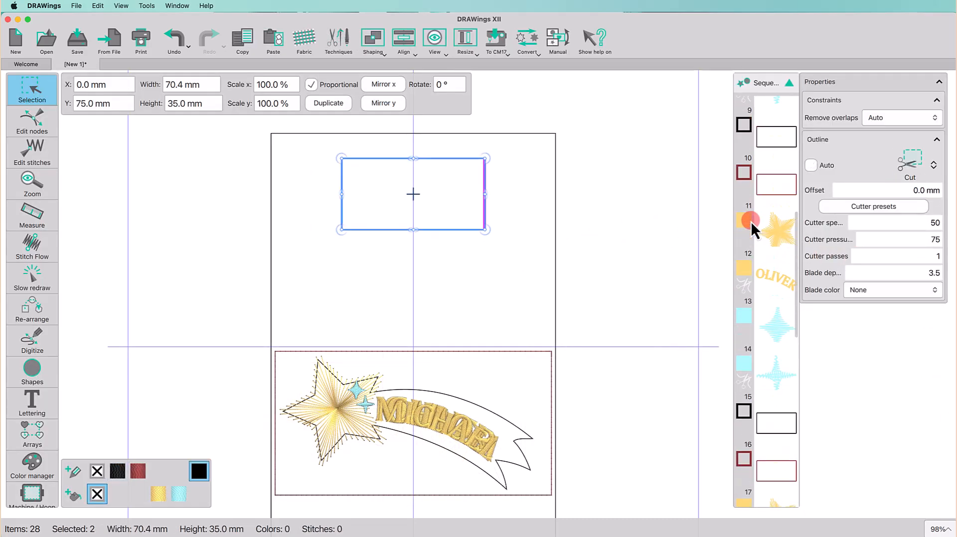
right_click(741, 106)
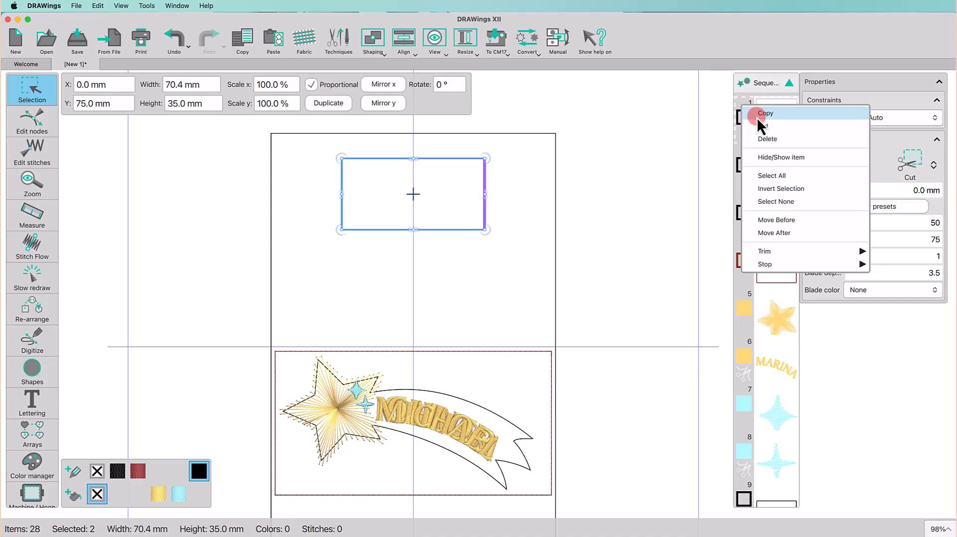
left_click(786, 219)
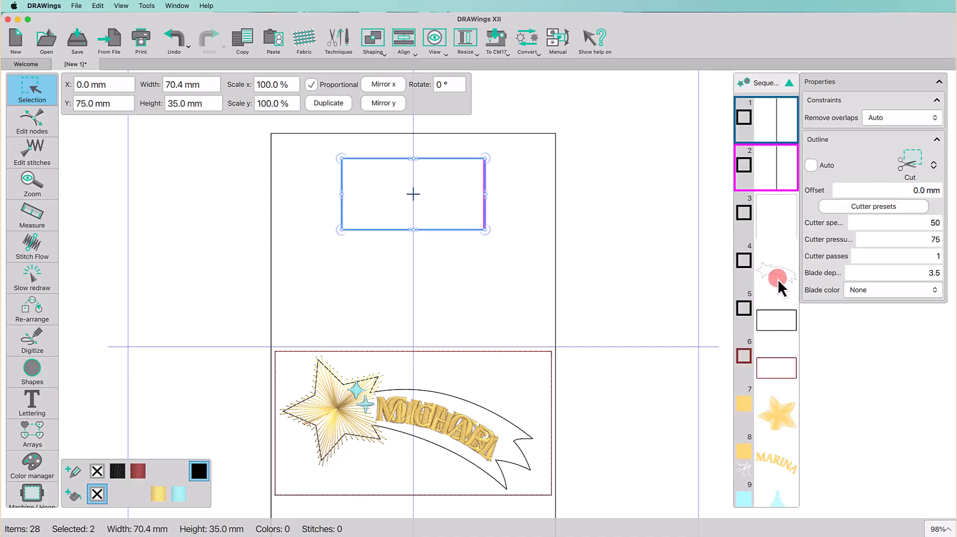
left_click_drag(778, 280, 773, 218)
left_click(156, 177)
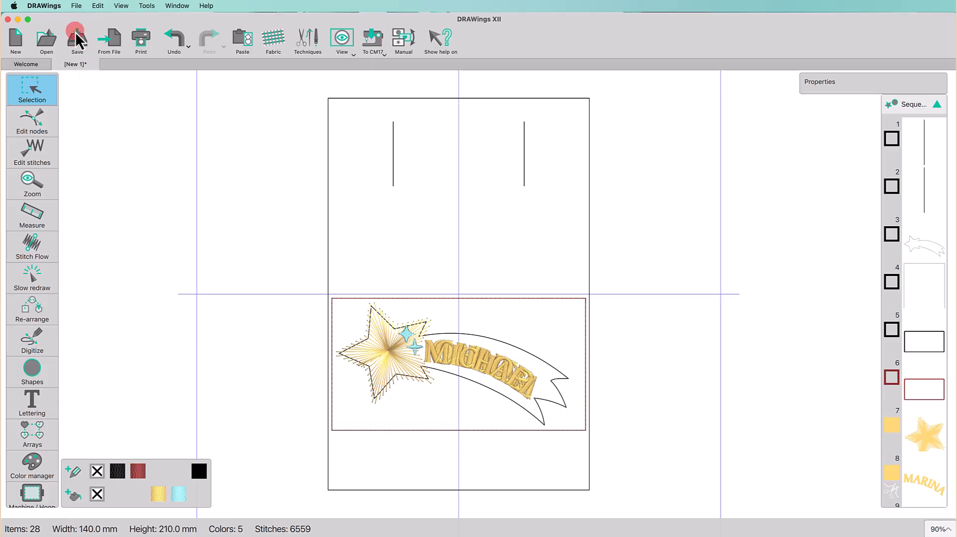
- Open the artwork print preview and exclude Embroidery from the printout
left_click(79, 6)
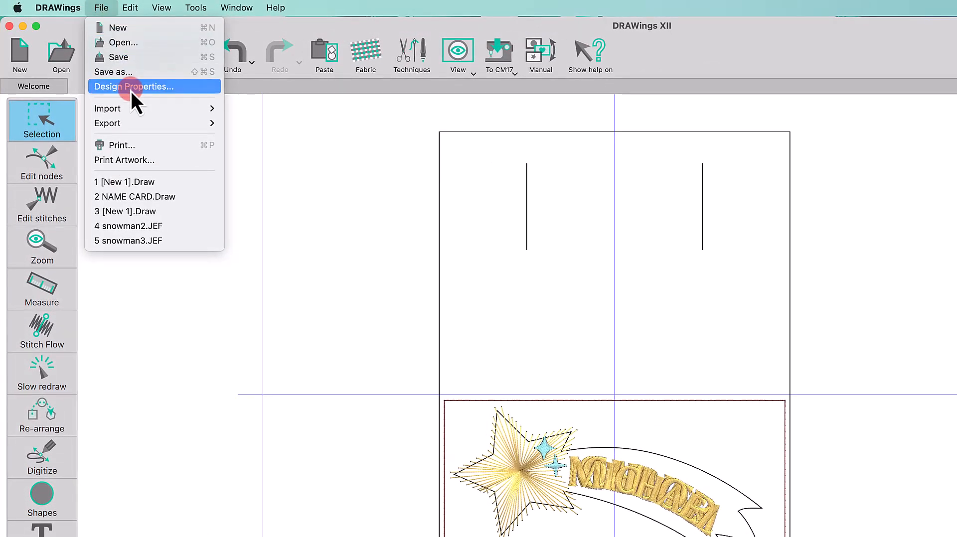
left_click(127, 158)
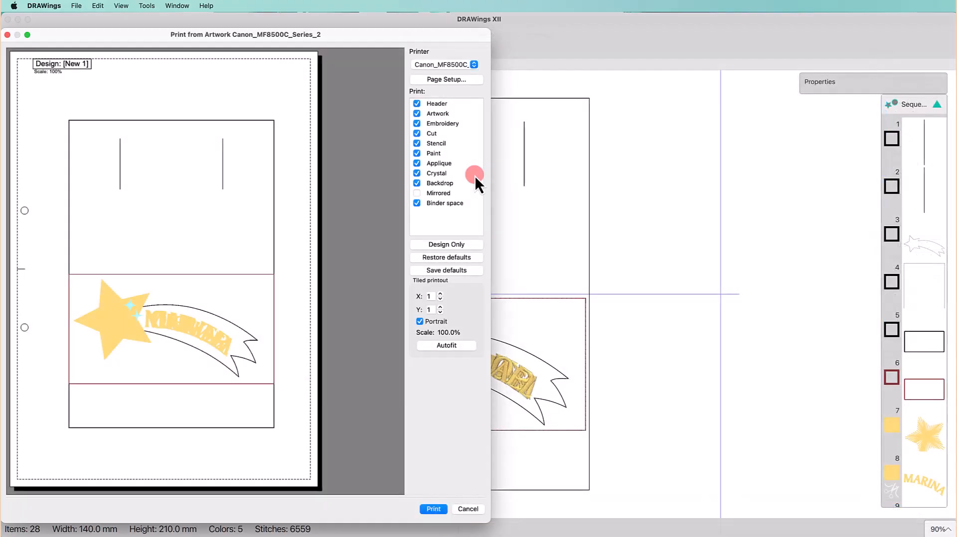
left_click(418, 123)
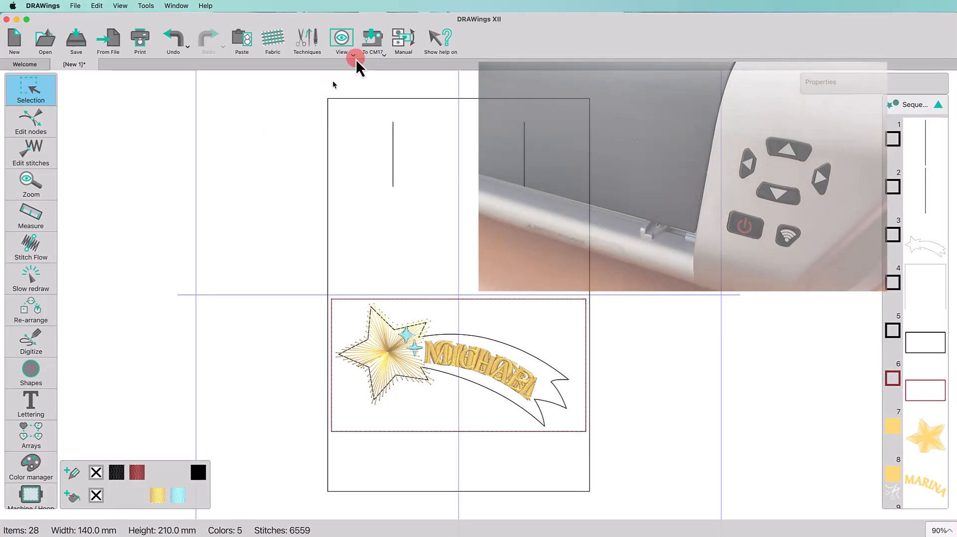
- Send the design to the cutter, connecting to Artistic edge USB
left_click(372, 39)
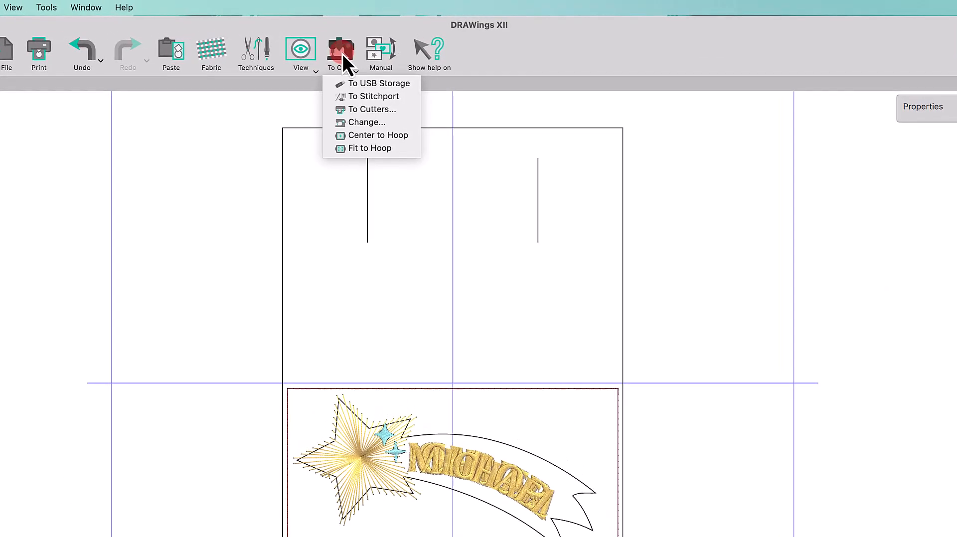
left_click(365, 108)
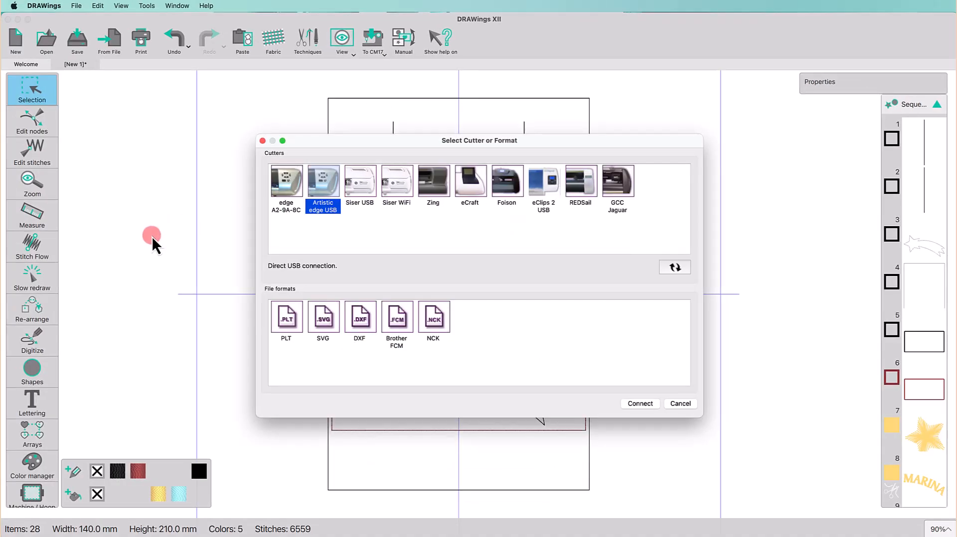
left_click(635, 403)
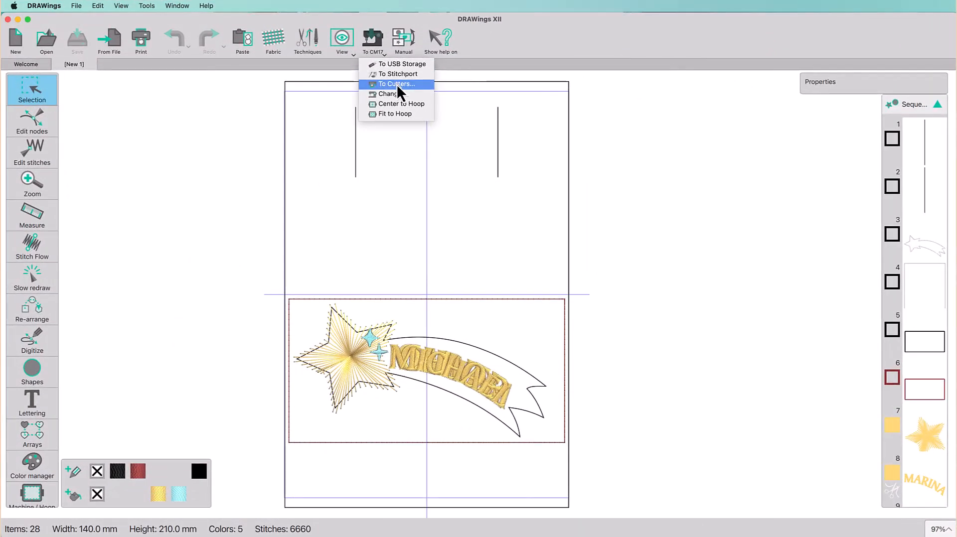
left_click(396, 85)
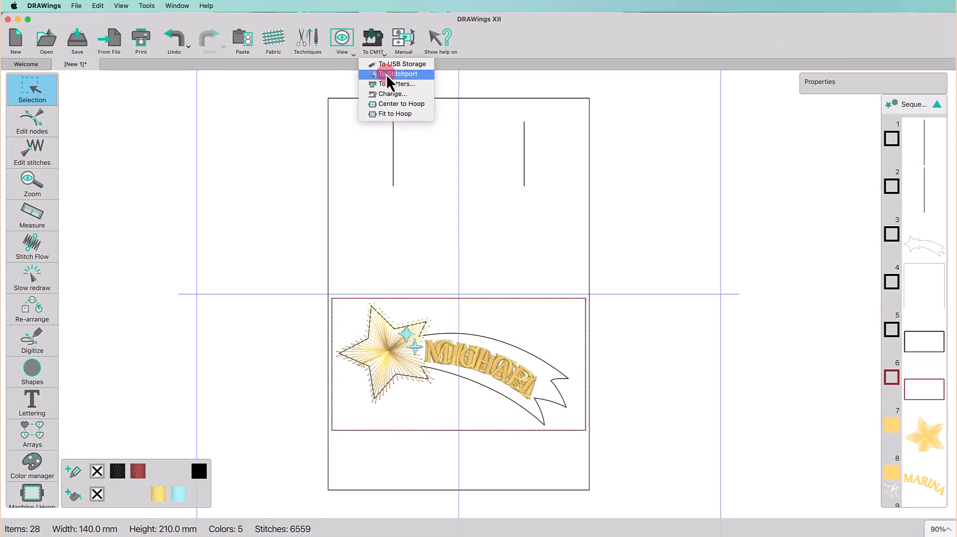
- Change the machine hoop to RE20d and return to the design
left_click(390, 93)
left_click(375, 264)
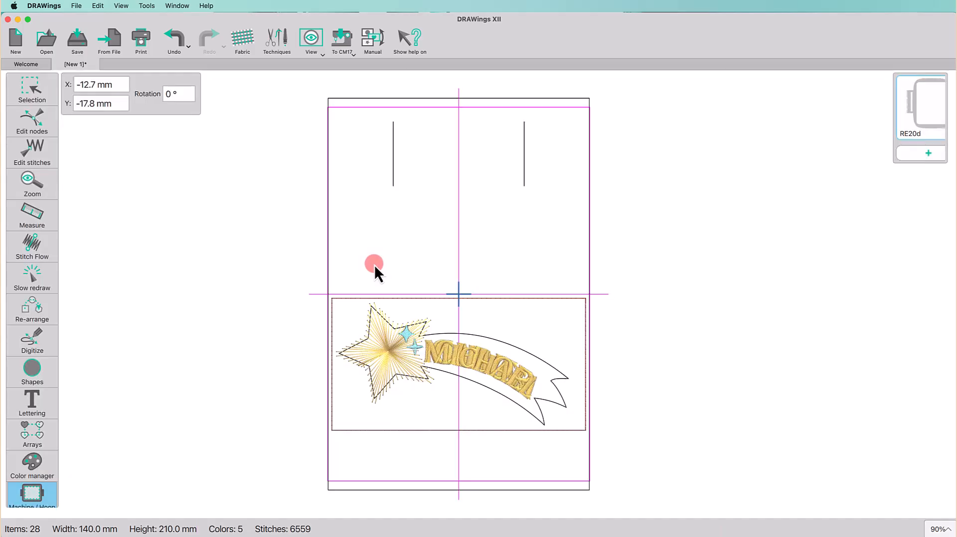
key("Escape")
- Export the design to USB storage as "name" in JEF Generic format
left_click(377, 68)
left_click(395, 70)
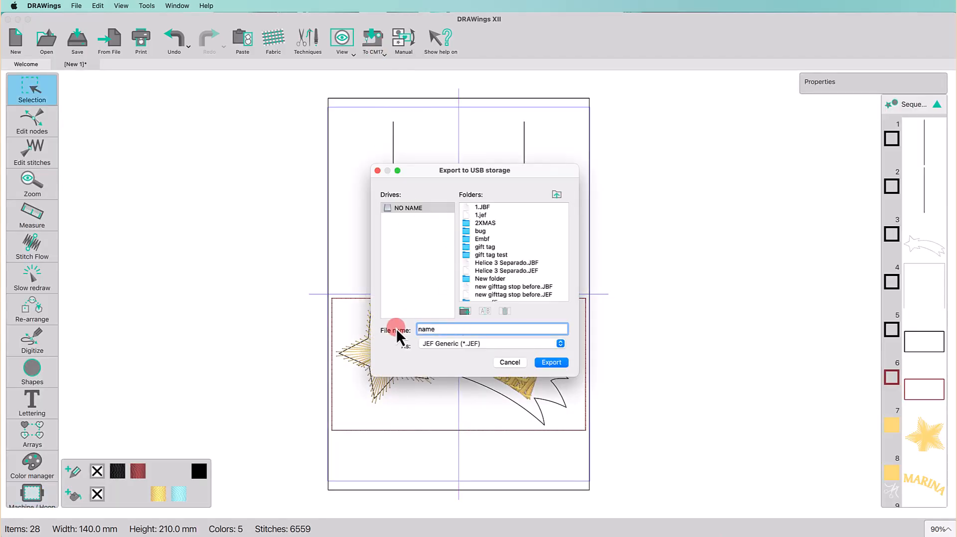
left_click(552, 362)
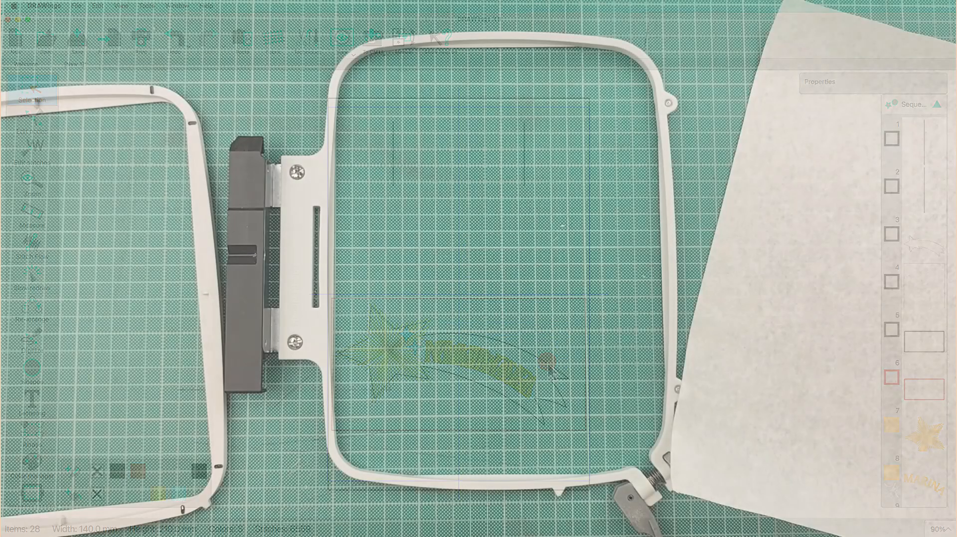